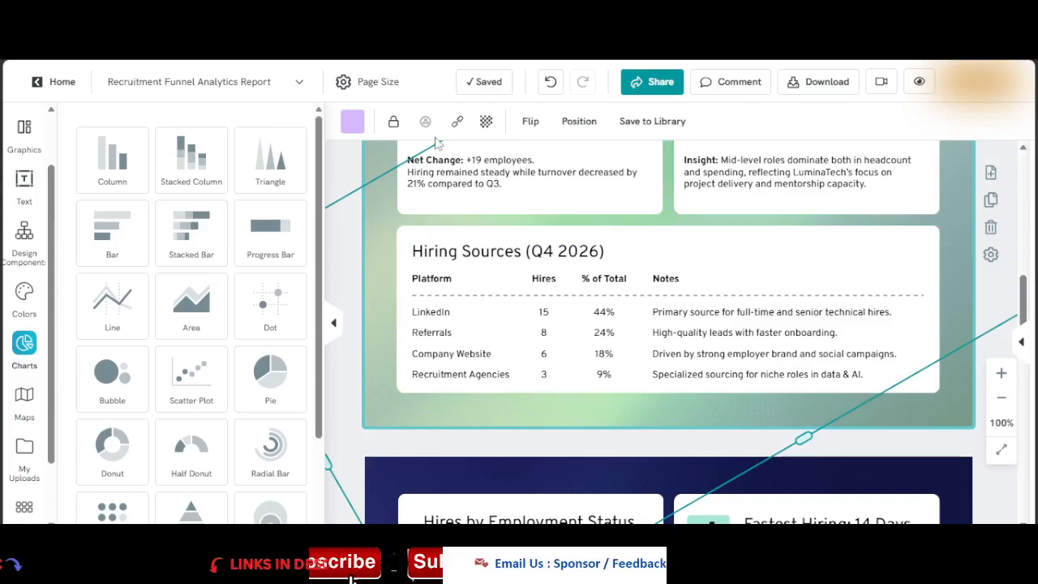
Look over the report's first page, from the hiring sources table and charts up to the summary and metric cards.
{"action": "scroll", "coordinate": [1023, 256], "scroll_direction": "up", "scroll_amount": 3}
{"action": "scroll", "coordinate": [1023, 256], "scroll_direction": "up", "scroll_amount": 2}
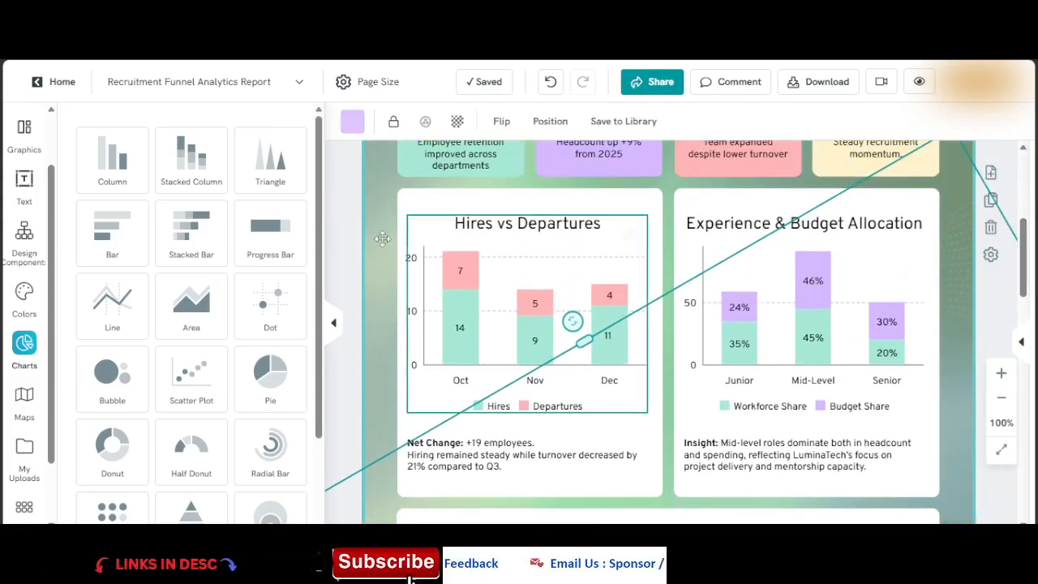
{"action": "left_click", "coordinate": [379, 271]}
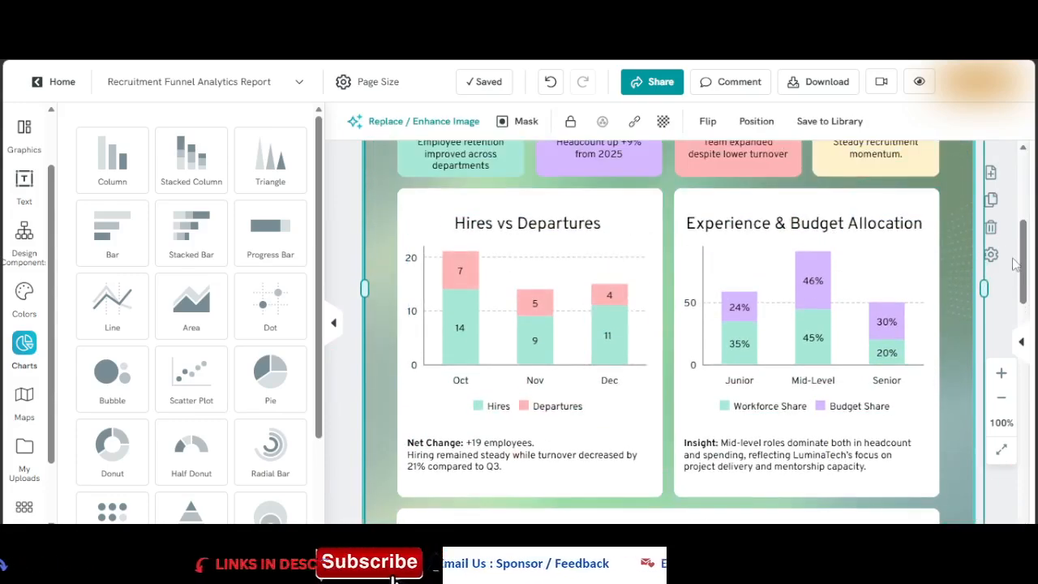
{"action": "scroll", "coordinate": [1024, 259], "scroll_direction": "up", "scroll_amount": 5}
{"action": "left_click", "coordinate": [730, 186]}
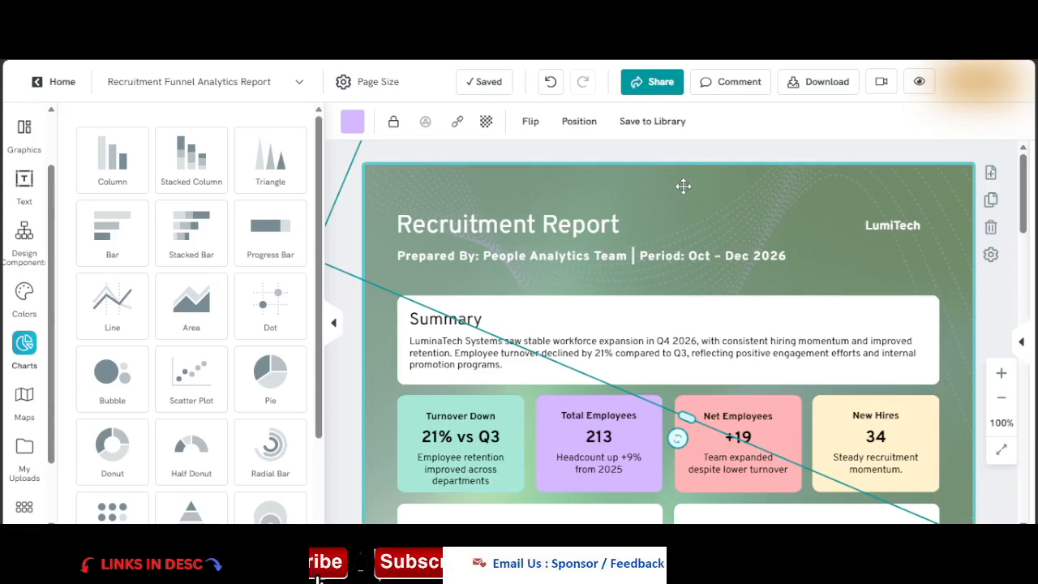
{"action": "left_click", "coordinate": [384, 341]}
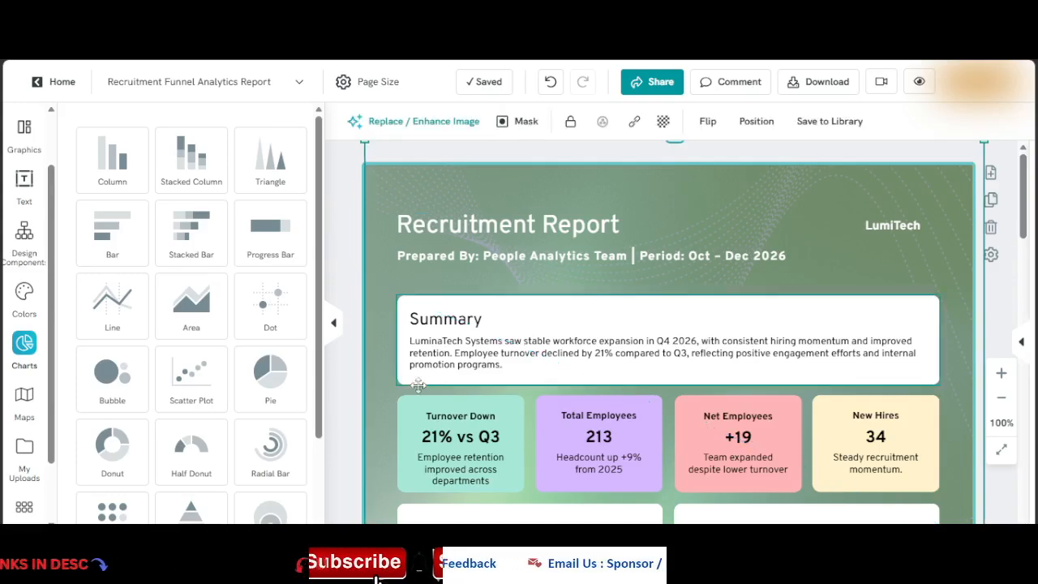
{"action": "scroll", "coordinate": [900, 338], "scroll_direction": "down", "scroll_amount": 1}
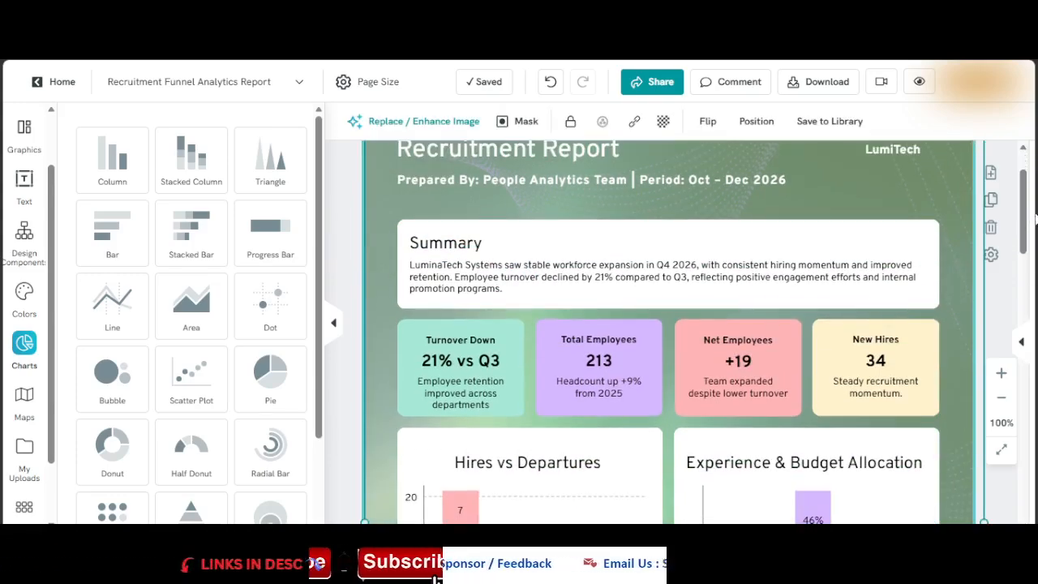
{"action": "left_click_drag", "start_coordinate": [1024, 223], "coordinate": [1030, 371]}
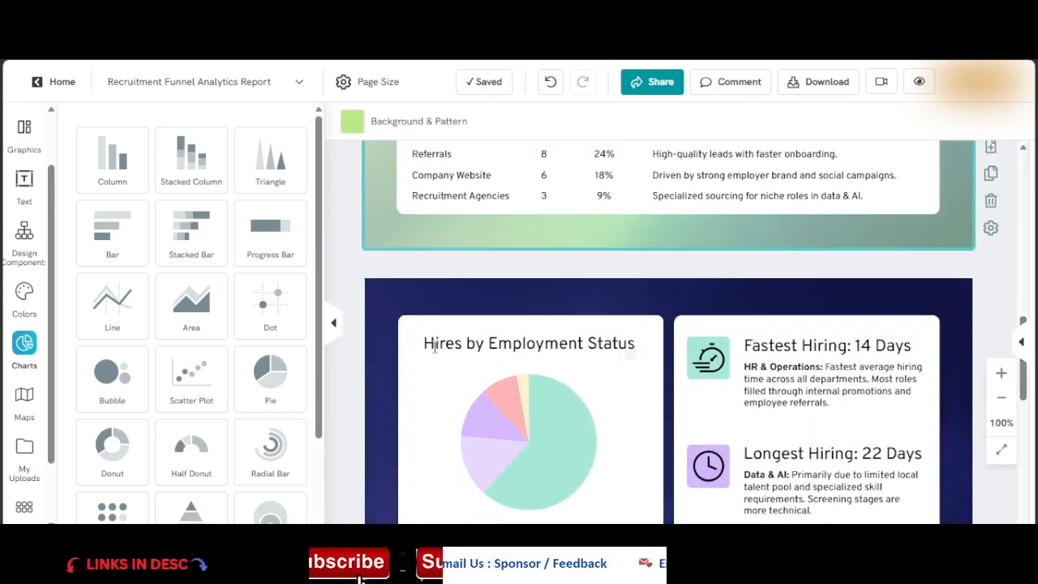
Set the first page's background colour to the dark navy #101343 from the original colour scheme.
{"action": "left_click", "coordinate": [355, 122]}
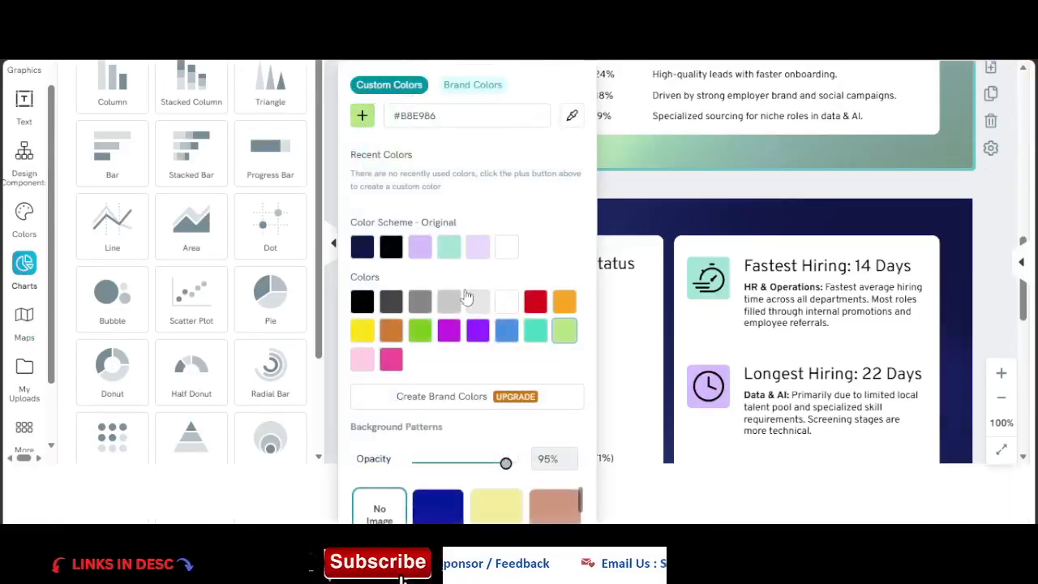
{"action": "left_click", "coordinate": [366, 255]}
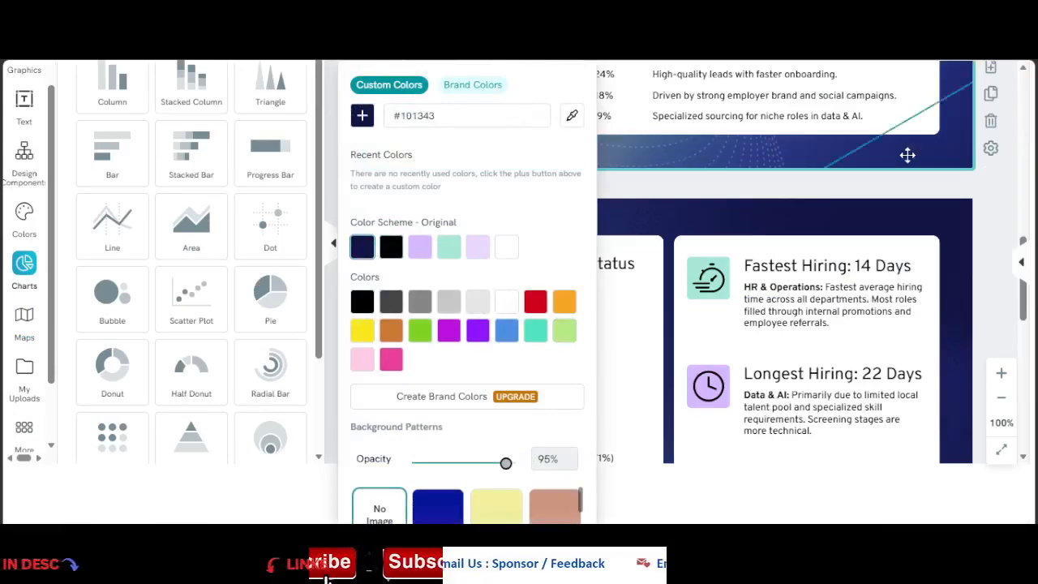
{"action": "left_click_drag", "start_coordinate": [1025, 315], "coordinate": [1026, 160]}
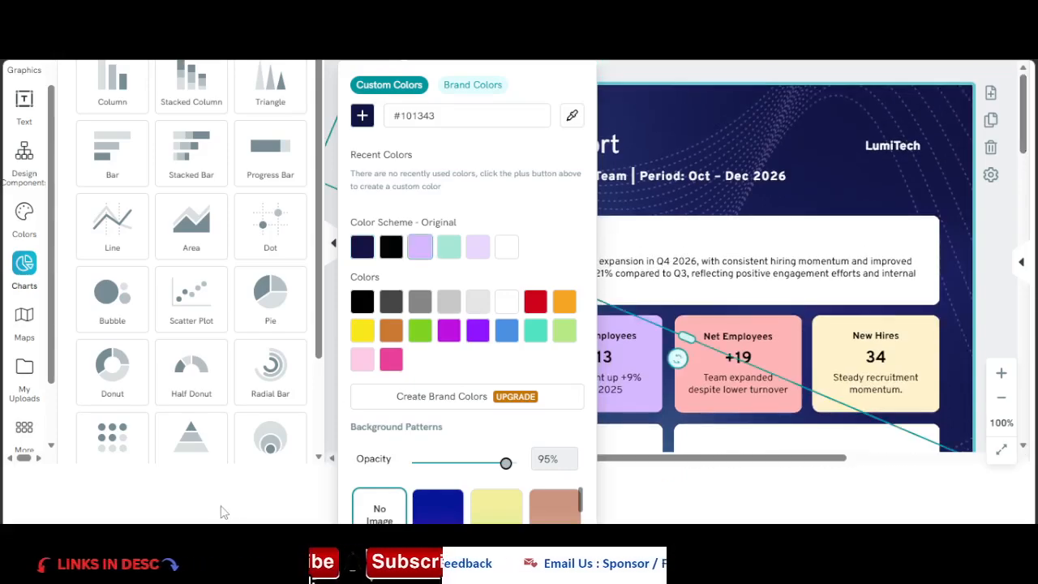
{"action": "left_click", "coordinate": [224, 512]}
Correct the company name in the report header to LuminaTech.
{"action": "left_click", "coordinate": [897, 229]}
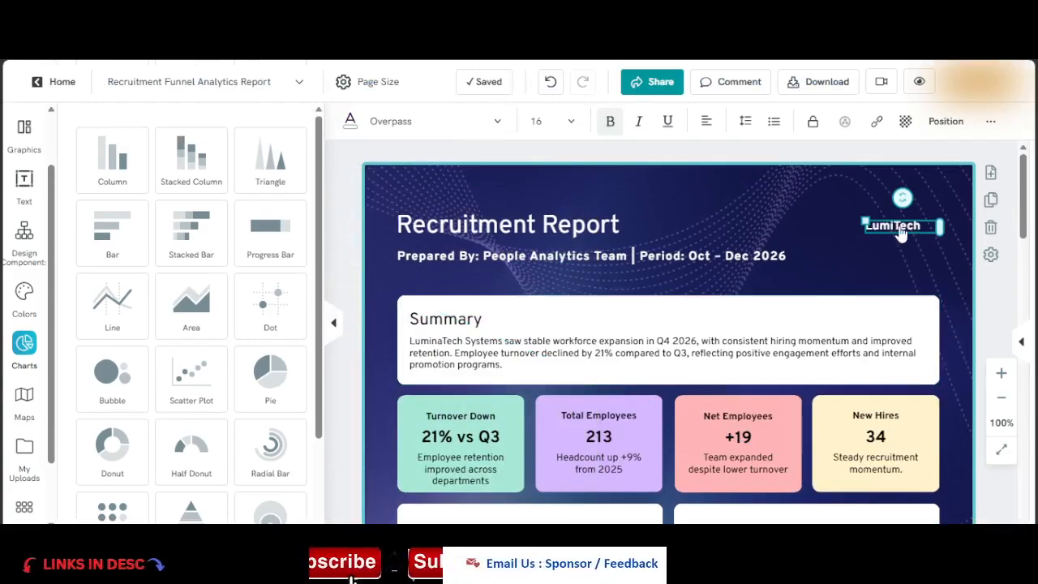
{"action": "left_click", "coordinate": [899, 230]}
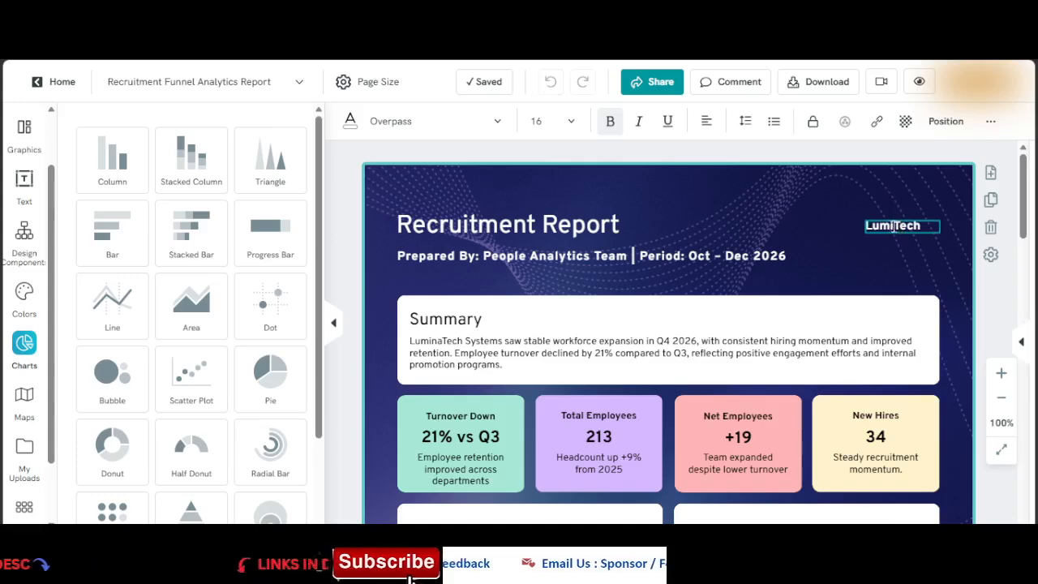
{"action": "type", "text": "na"}
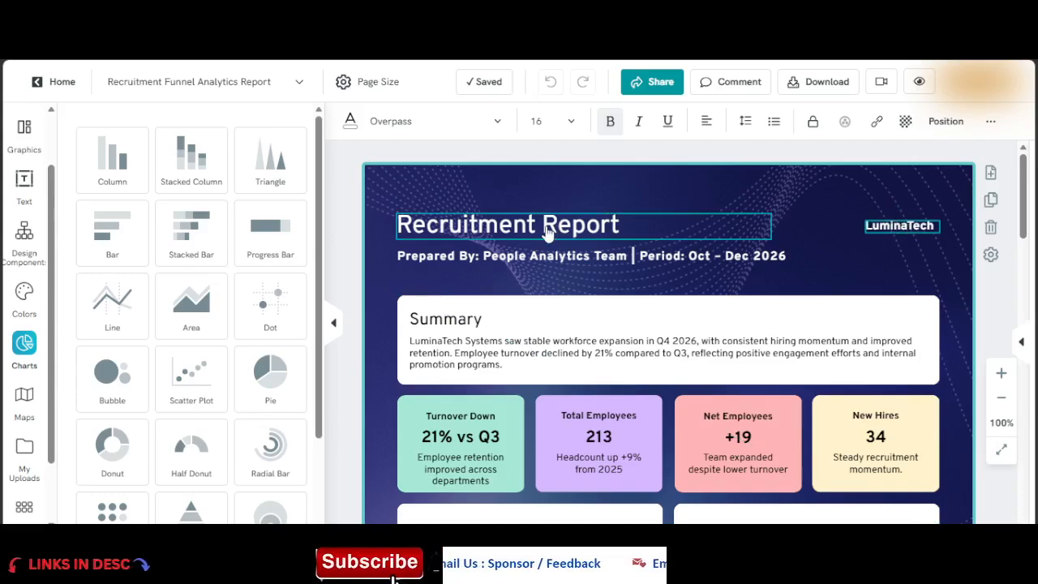
Change the figure on the Turnover Down card to 22% vs Q3.
{"action": "left_click", "coordinate": [498, 451]}
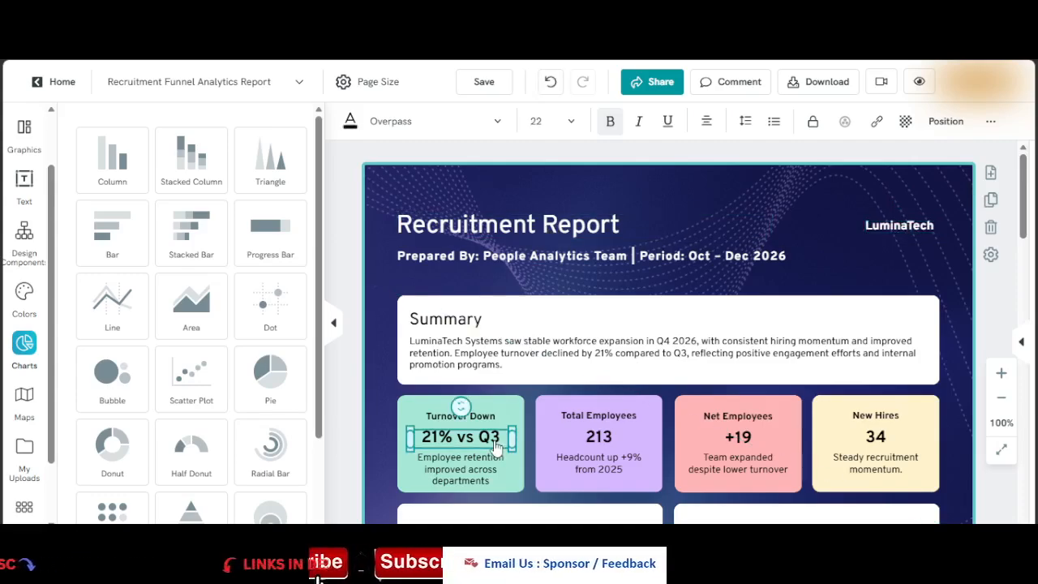
{"action": "left_click", "coordinate": [438, 446]}
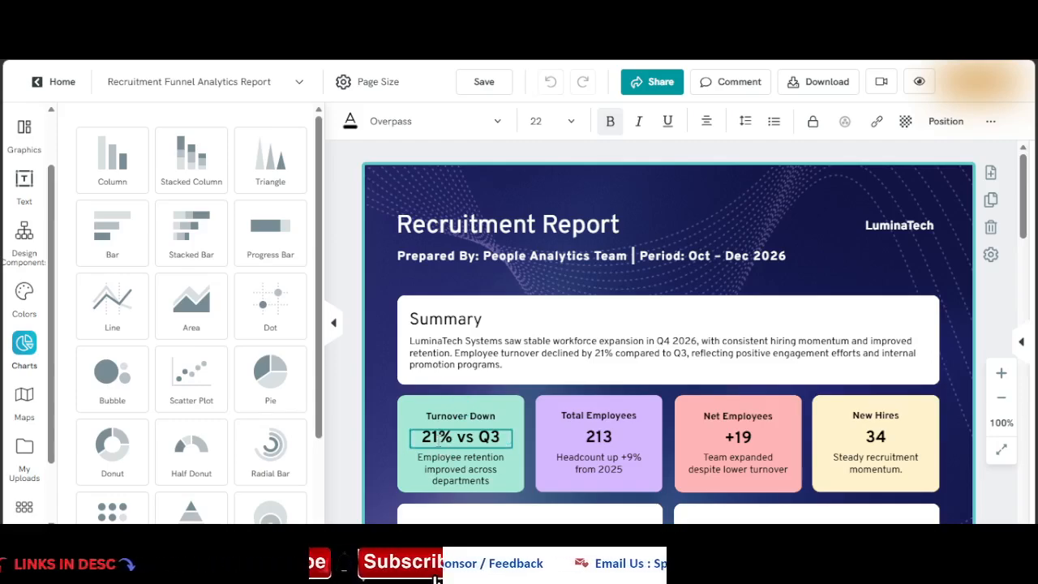
{"action": "key", "text": "BackSpace"}
{"action": "type", "text": "2"}
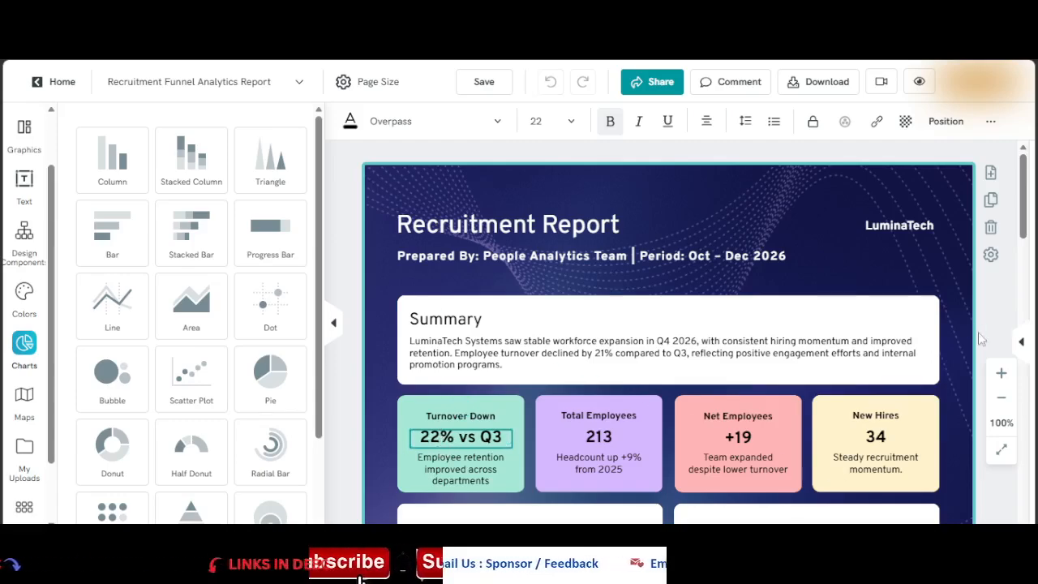
Set the December hires value to 12 in the data of the Hires vs Departures chart.
{"action": "scroll", "coordinate": [1031, 232], "scroll_direction": "down", "scroll_amount": 4}
{"action": "left_click", "coordinate": [497, 353]}
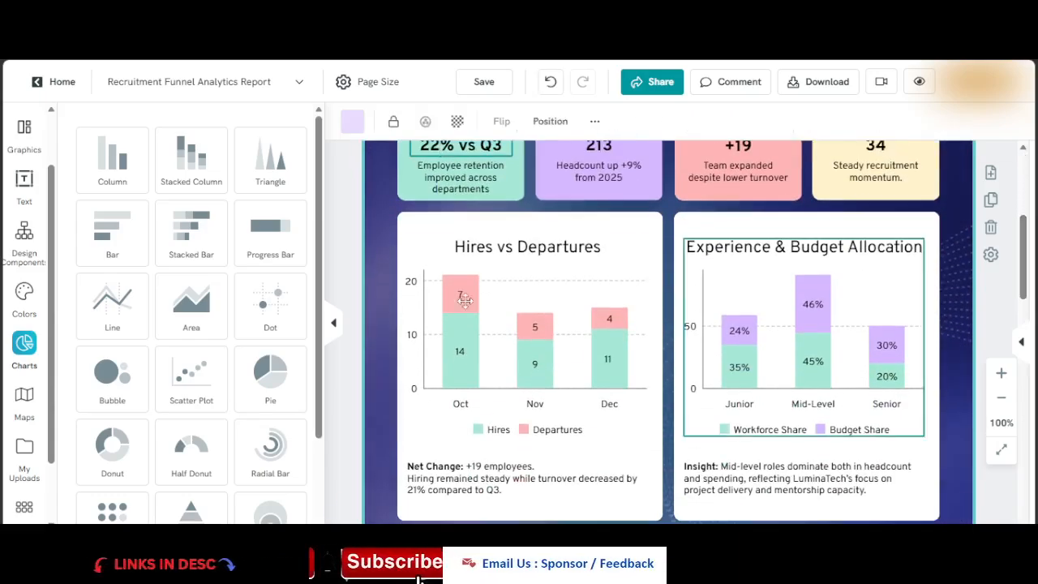
{"action": "left_click", "coordinate": [527, 309]}
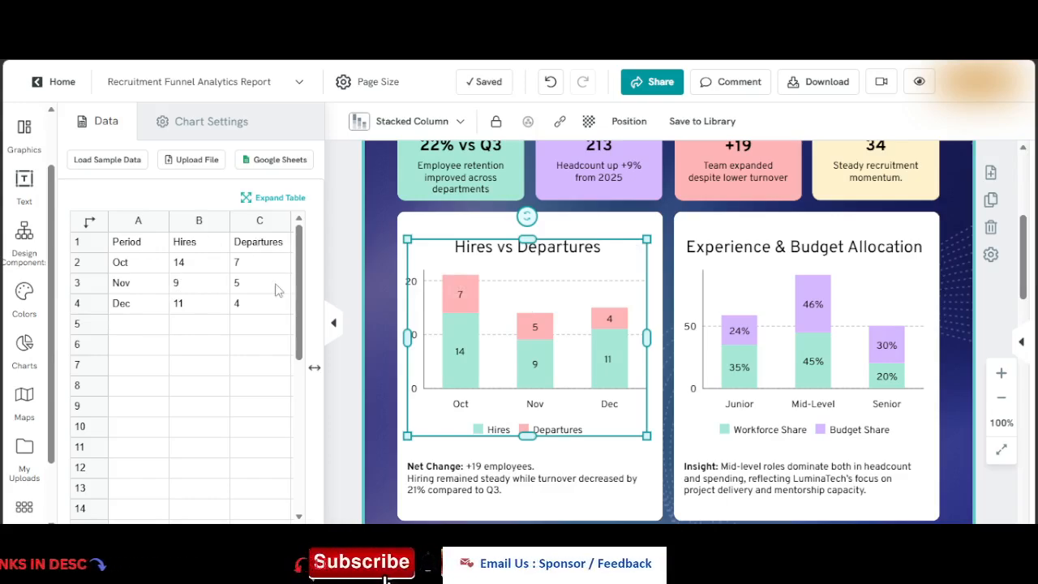
{"action": "left_click", "coordinate": [184, 304]}
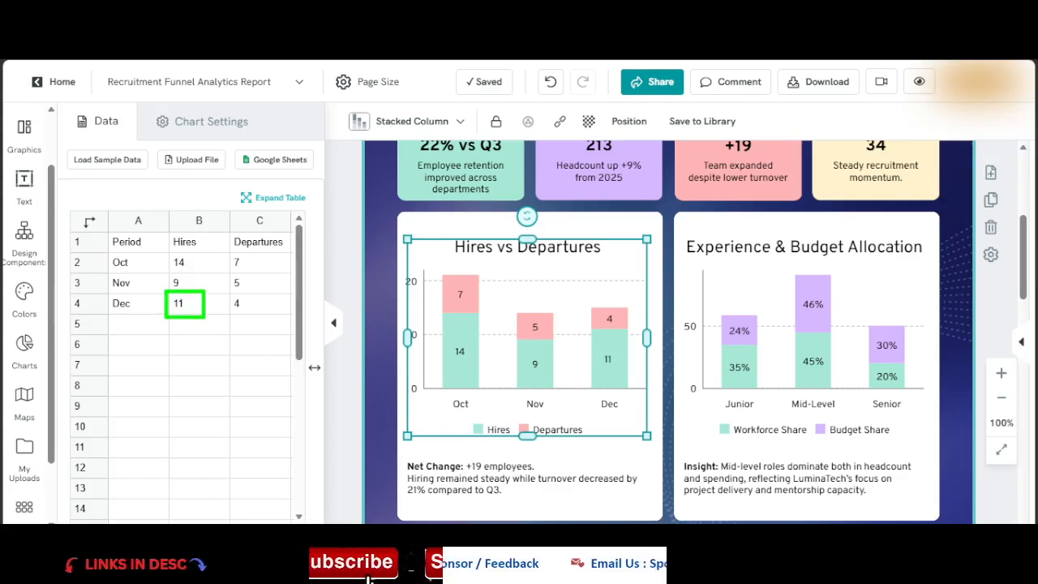
{"action": "key", "text": "Escape"}
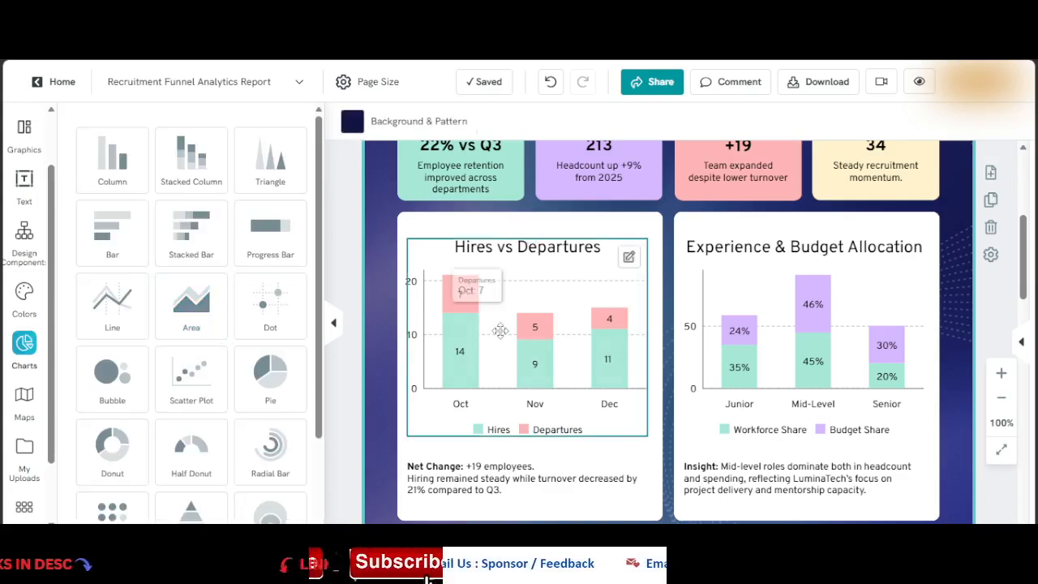
{"action": "left_click", "coordinate": [500, 330]}
{"action": "left_click", "coordinate": [190, 307]}
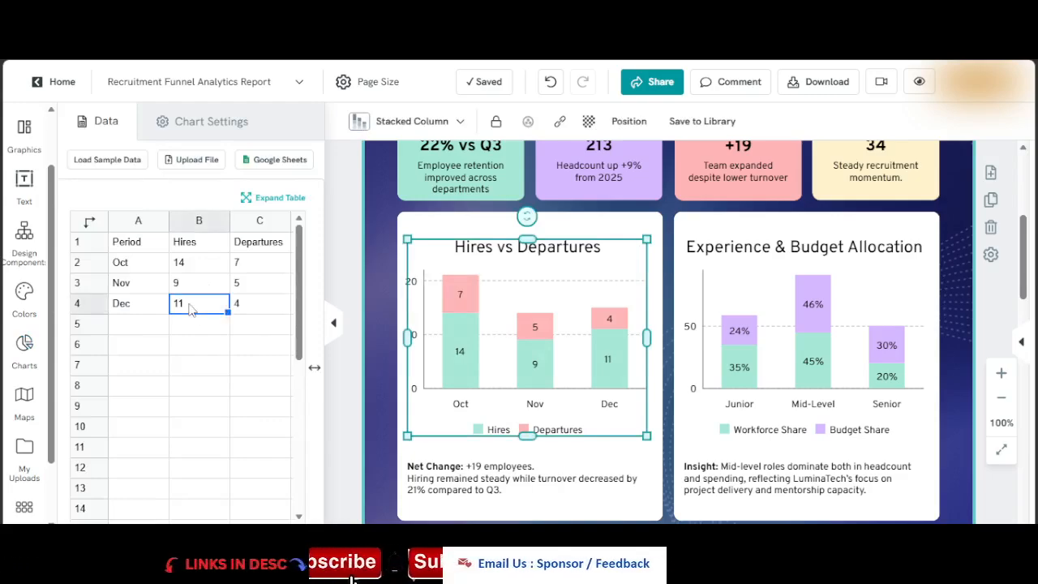
{"action": "double_click", "coordinate": [190, 304]}
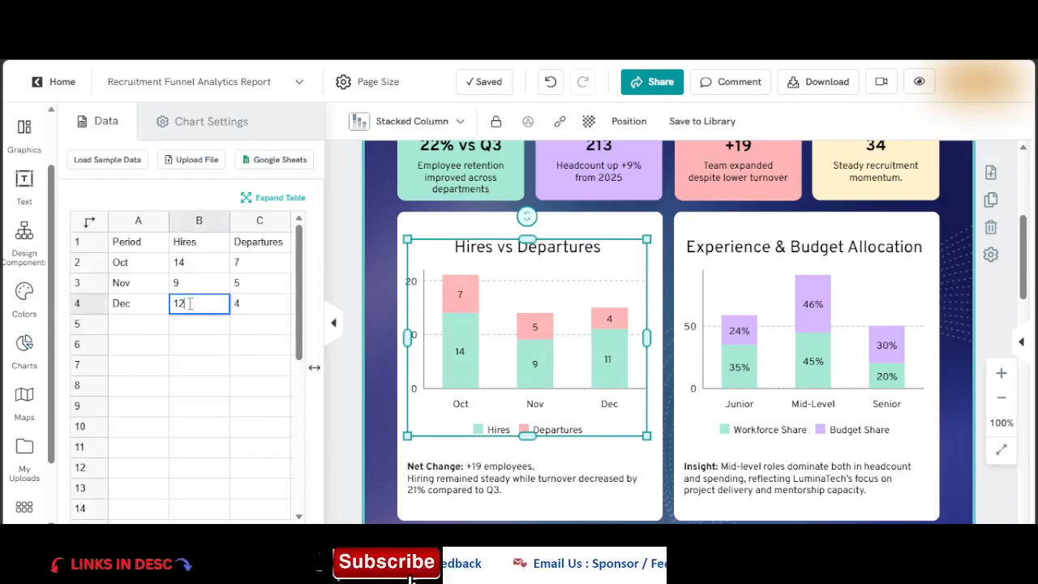
{"action": "type", "text": "2"}
{"action": "left_click", "coordinate": [194, 347]}
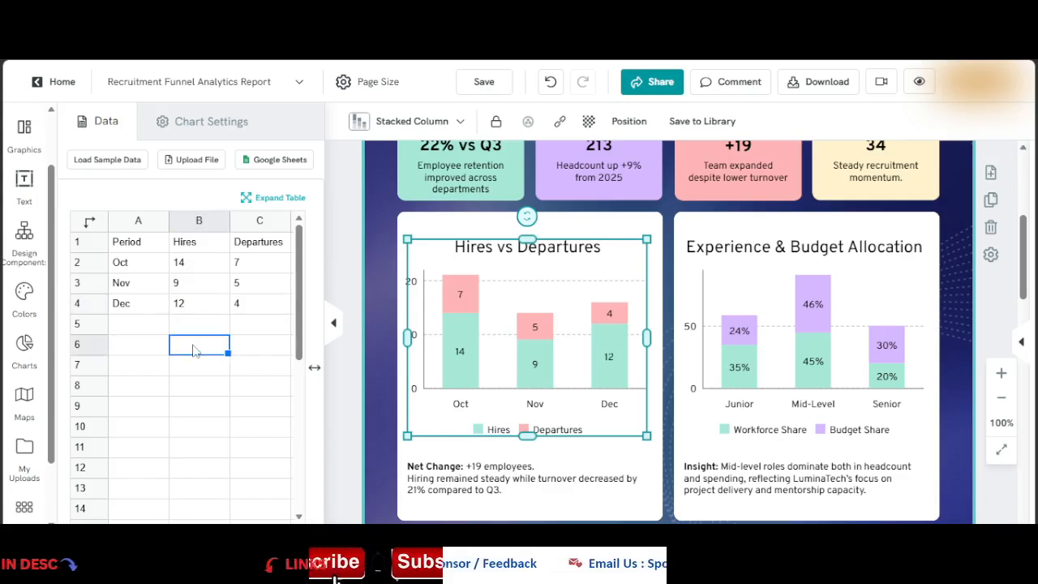
{"action": "left_click", "coordinate": [199, 371]}
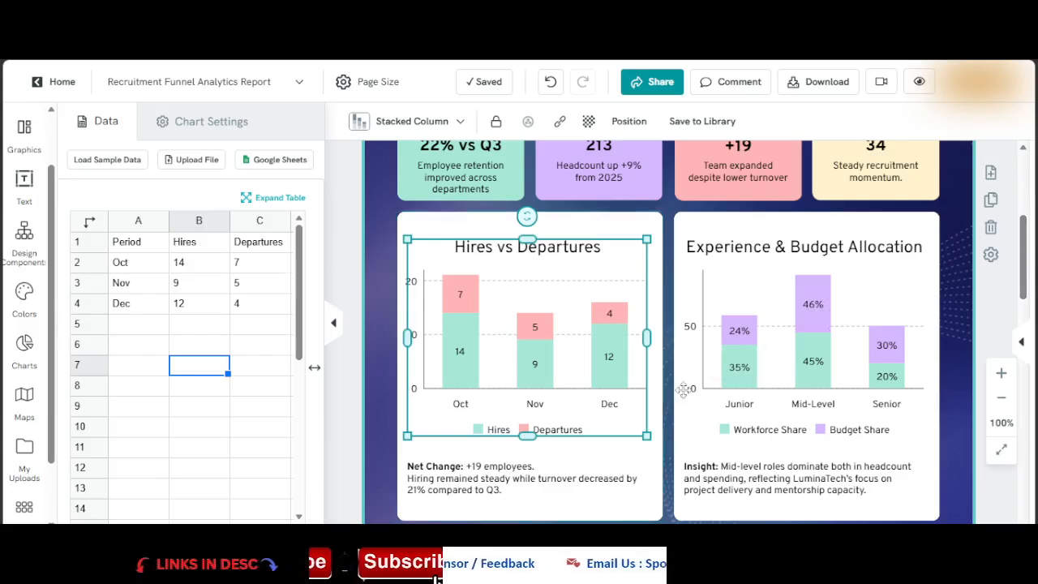
Open the data of the Hires by Employment Status pie chart and view its file upload and Google Sheets sync options.
{"action": "left_click", "coordinate": [1030, 252]}
{"action": "left_click_drag", "start_coordinate": [1030, 252], "coordinate": [1030, 364]}
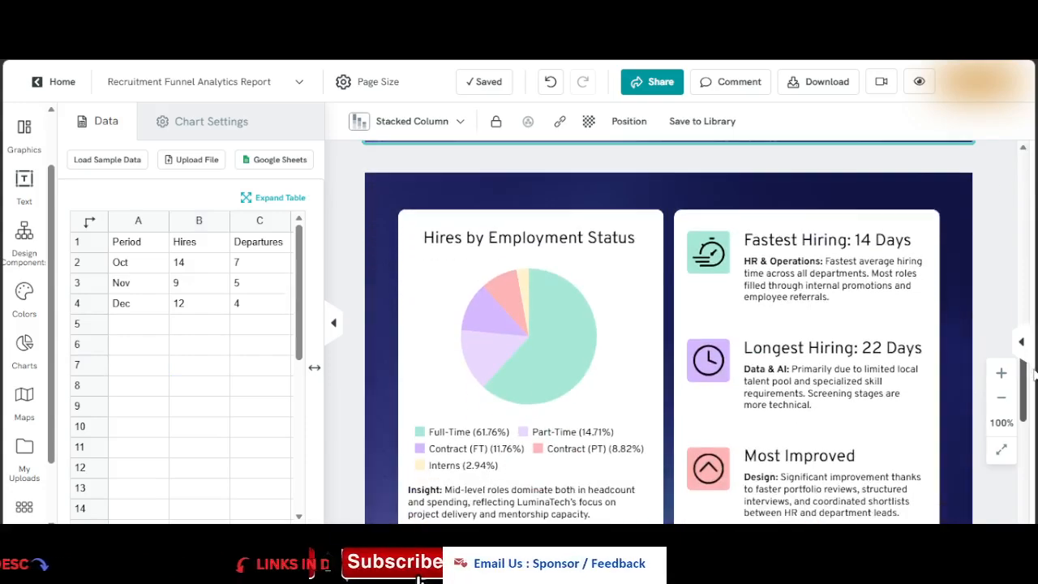
{"action": "left_click", "coordinate": [957, 336]}
{"action": "left_click", "coordinate": [550, 337]}
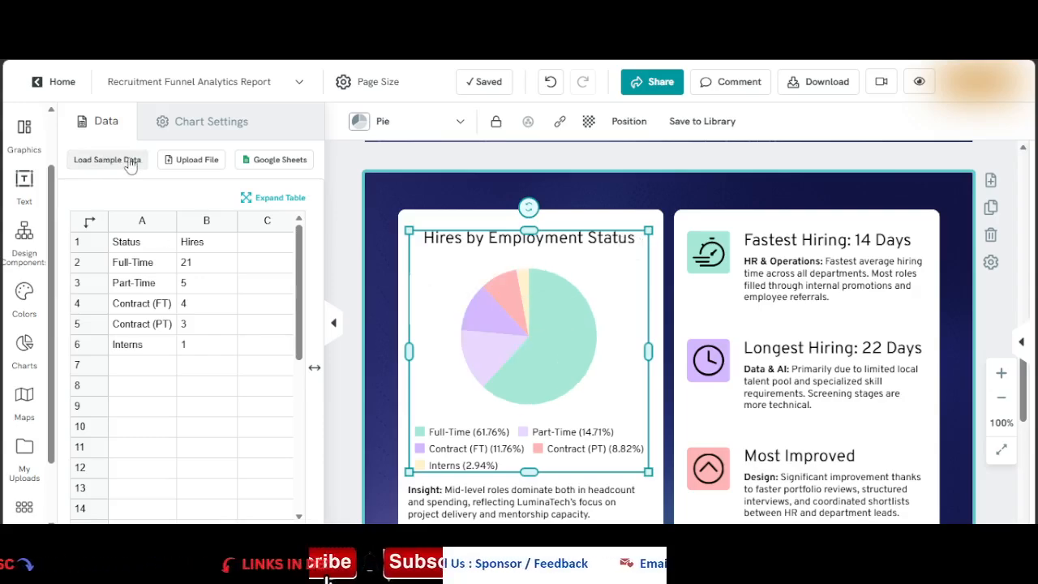
{"action": "left_click", "coordinate": [192, 161]}
{"action": "left_click", "coordinate": [564, 314]}
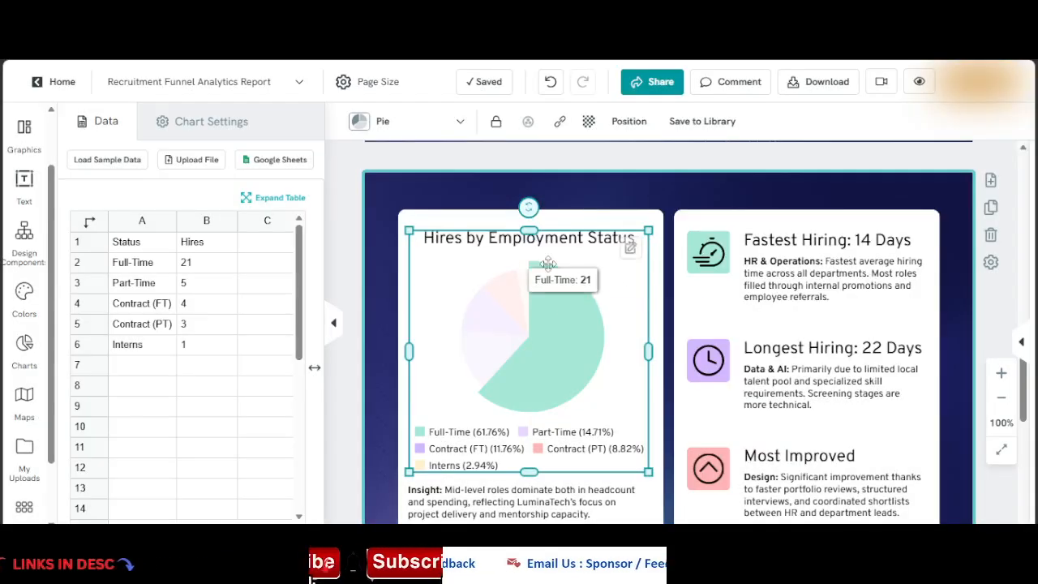
{"action": "left_click", "coordinate": [279, 163]}
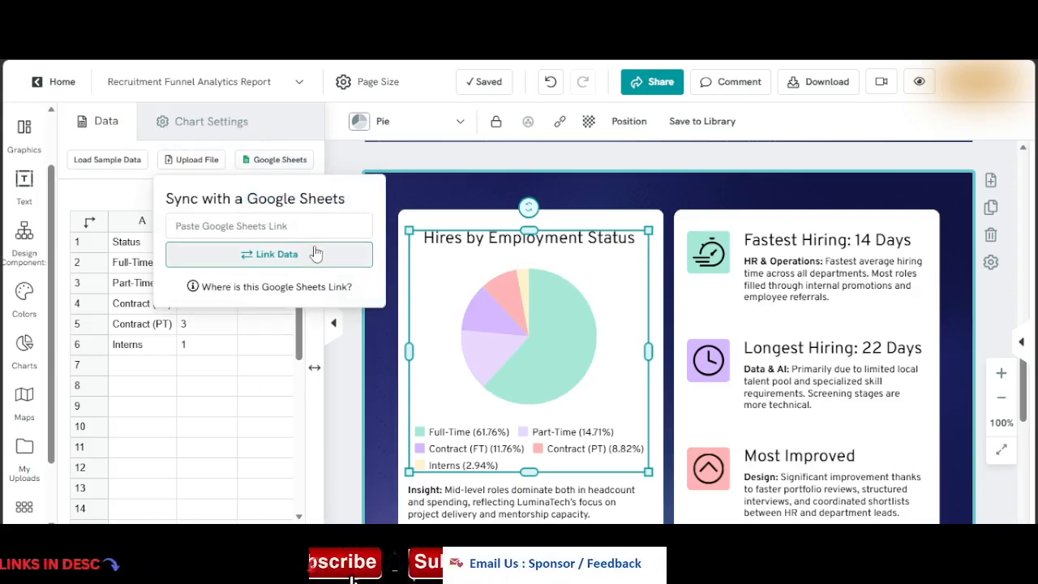
Rename the Interns category to Internships in the Hires by Employment Status chart data.
{"action": "left_click", "coordinate": [231, 392]}
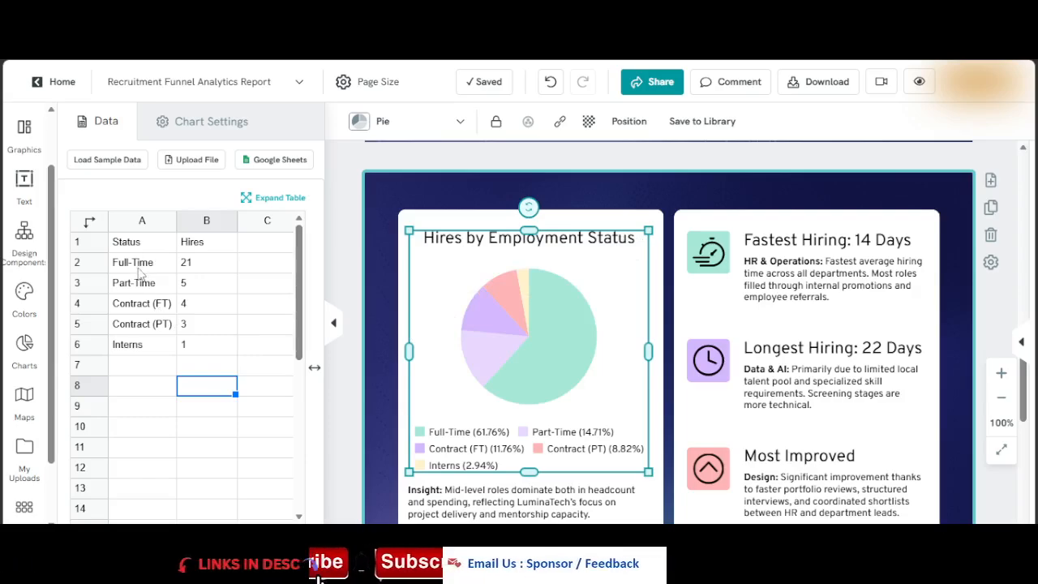
{"action": "double_click", "coordinate": [159, 345]}
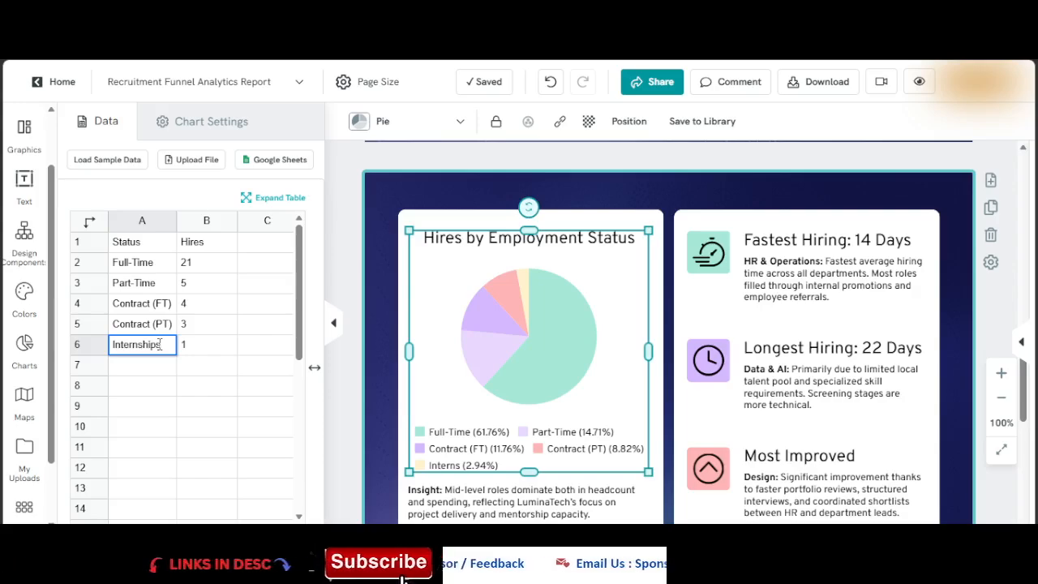
{"action": "key", "text": "Return"}
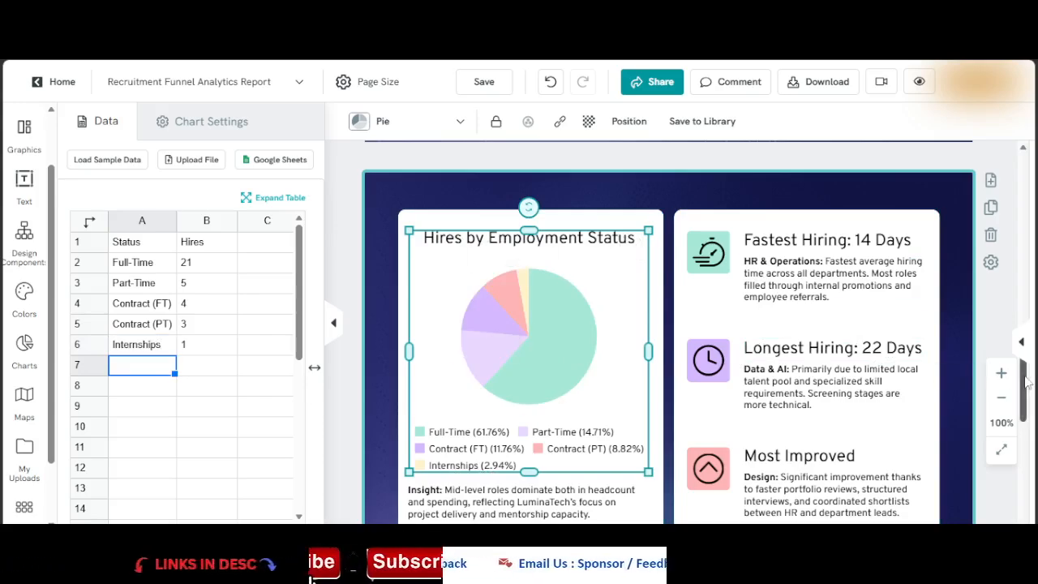
Open the data table of the Days to Hire vs Days to Fill chart to view its department values.
{"action": "left_click_drag", "start_coordinate": [1025, 384], "coordinate": [1018, 460]}
{"action": "left_click", "coordinate": [584, 259]}
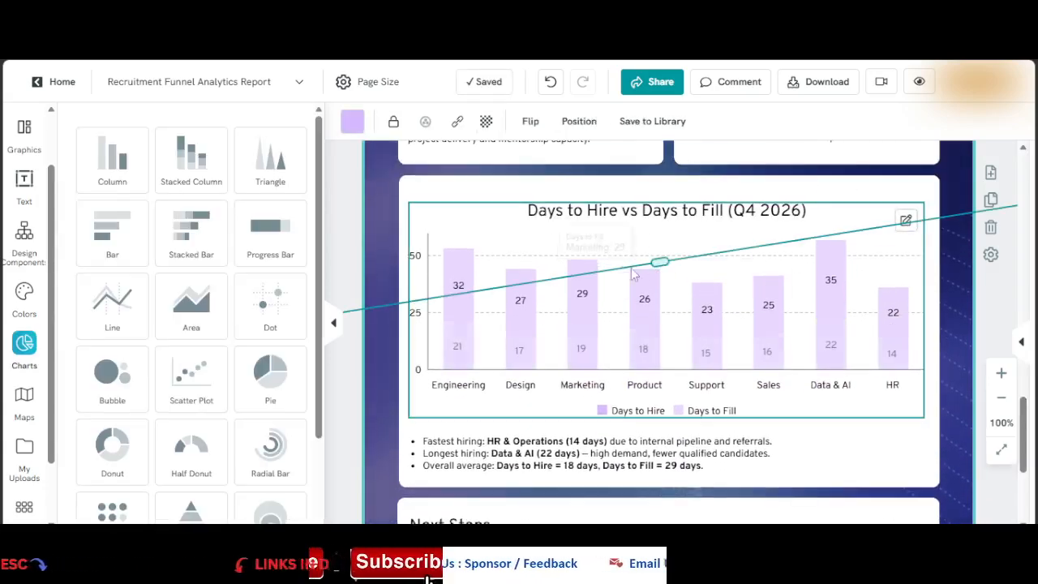
{"action": "left_click", "coordinate": [572, 255]}
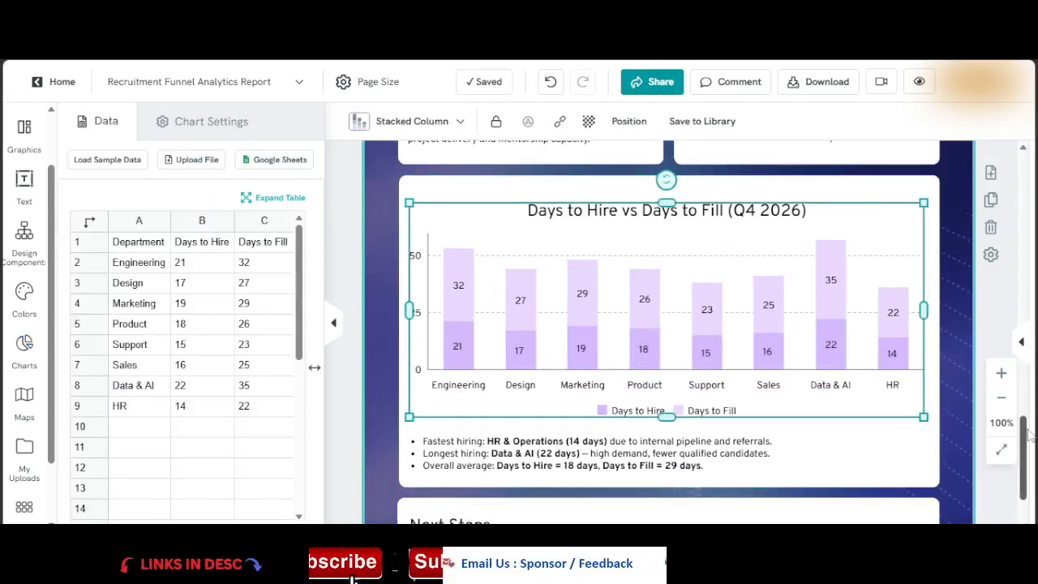
Recolour the square behind the Fastest Hiring icon to purple #BD10E0.
{"action": "left_click_drag", "start_coordinate": [1028, 436], "coordinate": [1021, 358]}
{"action": "left_click", "coordinate": [957, 353]}
{"action": "left_click", "coordinate": [710, 331]}
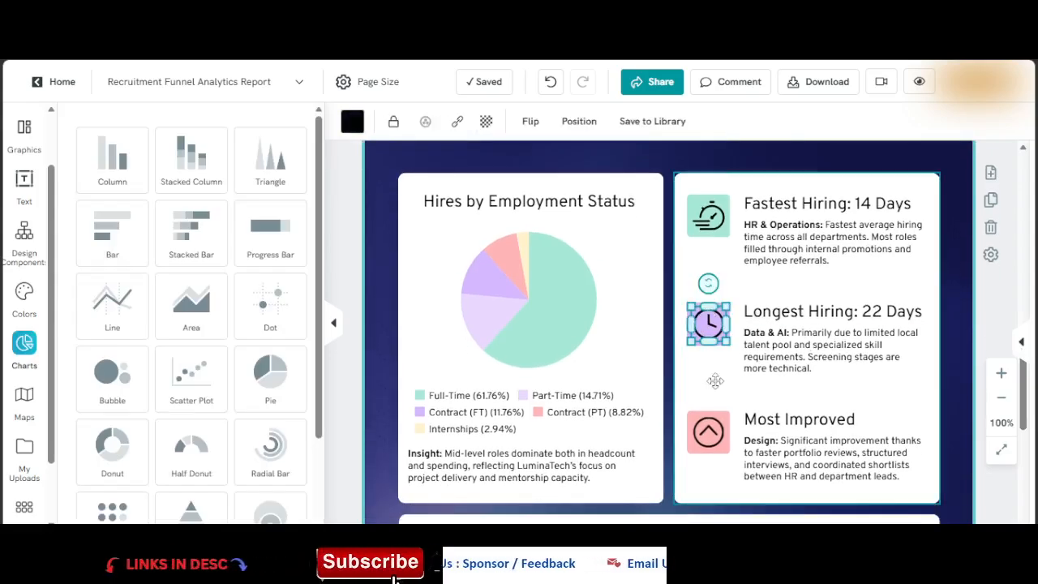
{"action": "left_click", "coordinate": [716, 359]}
{"action": "left_click", "coordinate": [725, 240]}
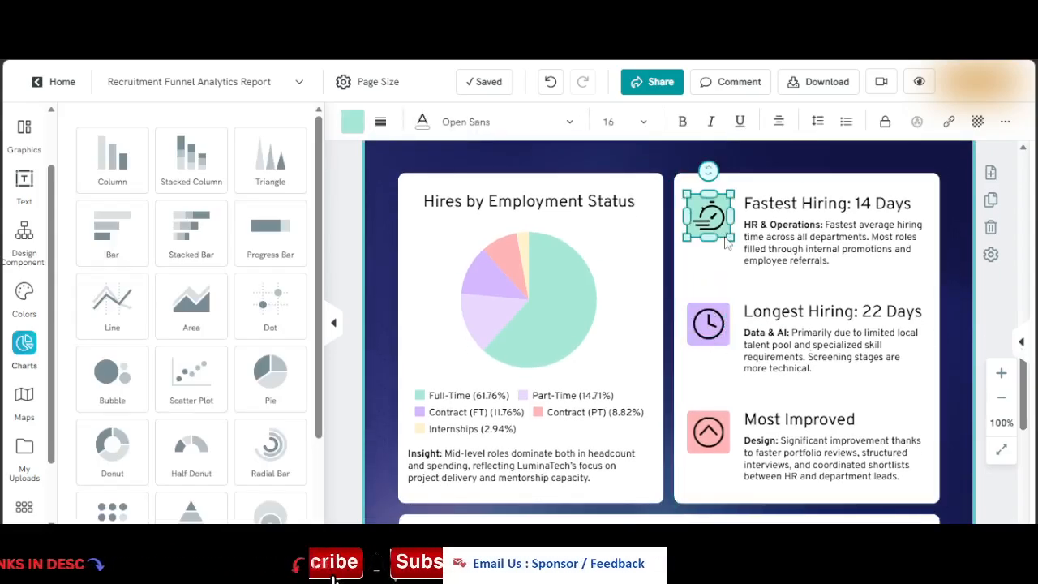
{"action": "left_click", "coordinate": [353, 122]}
{"action": "left_click", "coordinate": [506, 414]}
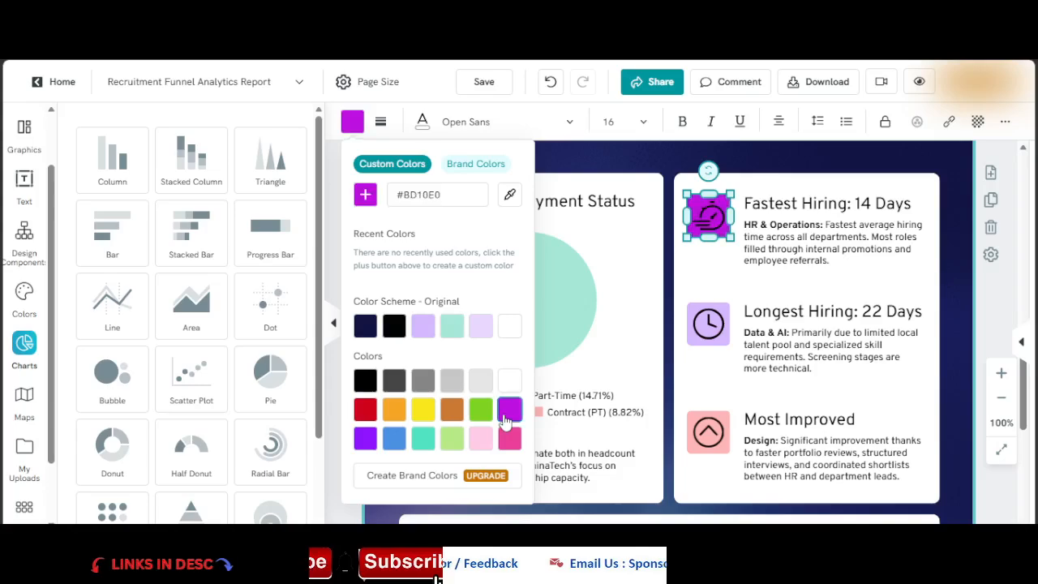
Recolour the square behind the Fastest Hiring icon to light green.
{"action": "left_click", "coordinate": [452, 412]}
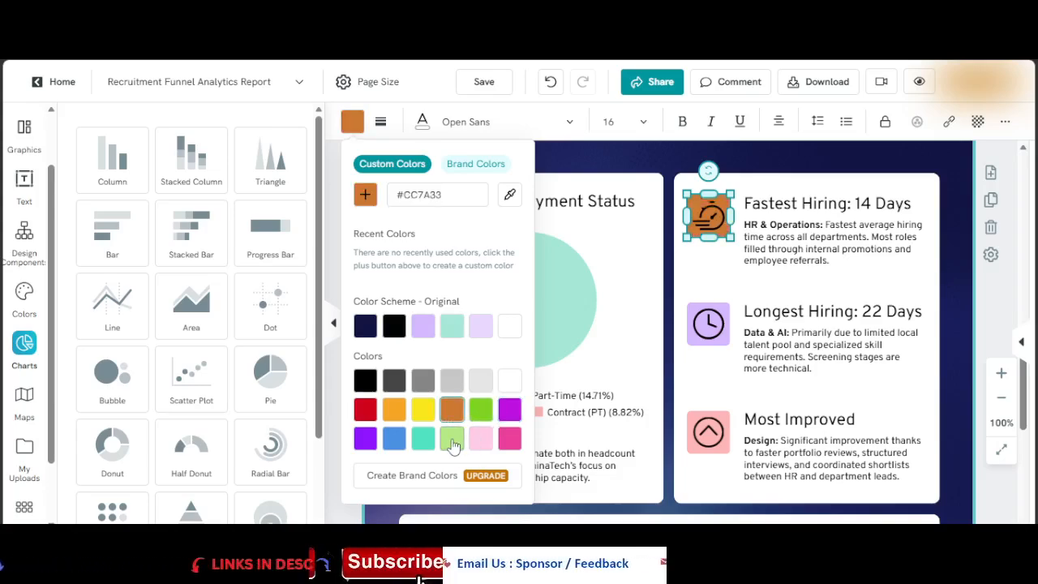
{"action": "left_click", "coordinate": [452, 438]}
{"action": "left_click", "coordinate": [799, 261]}
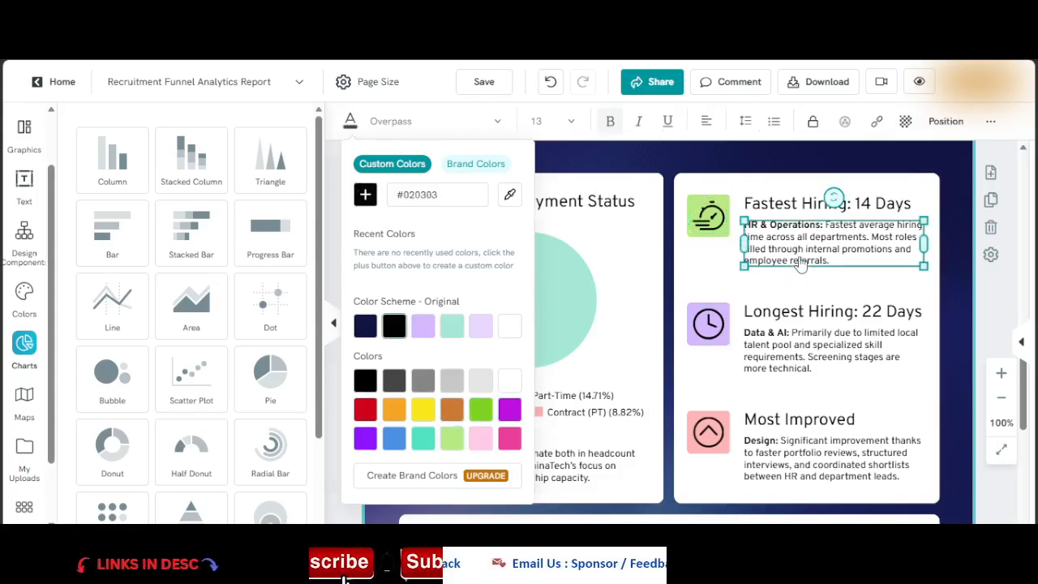
{"action": "left_click_drag", "start_coordinate": [1026, 398], "coordinate": [1024, 300]}
{"action": "key", "text": "Escape"}
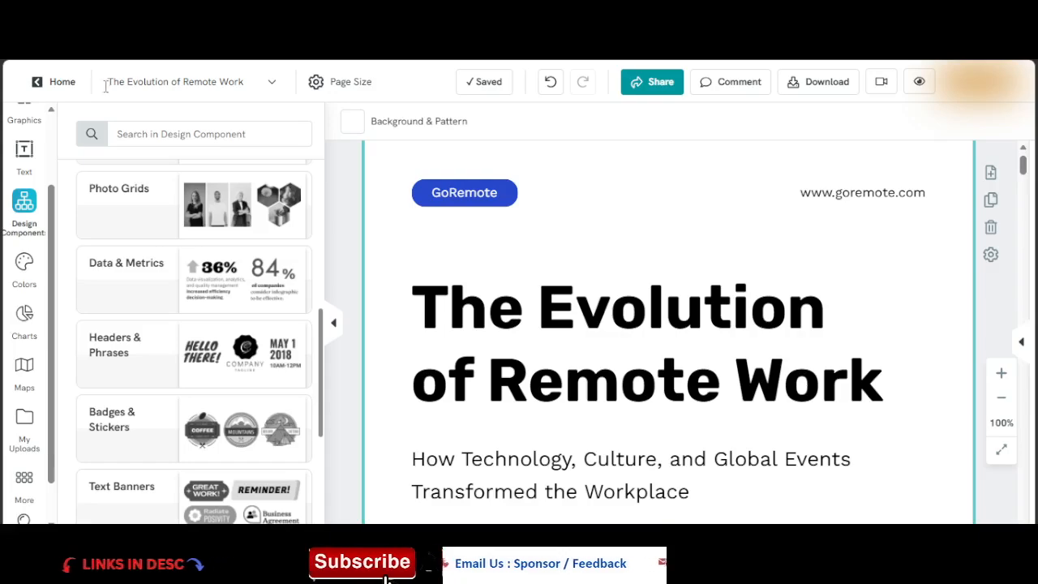
Browse the report designs in the Reports category of the template library.
{"action": "scroll", "coordinate": [683, 291], "scroll_direction": "down", "scroll_amount": 10}
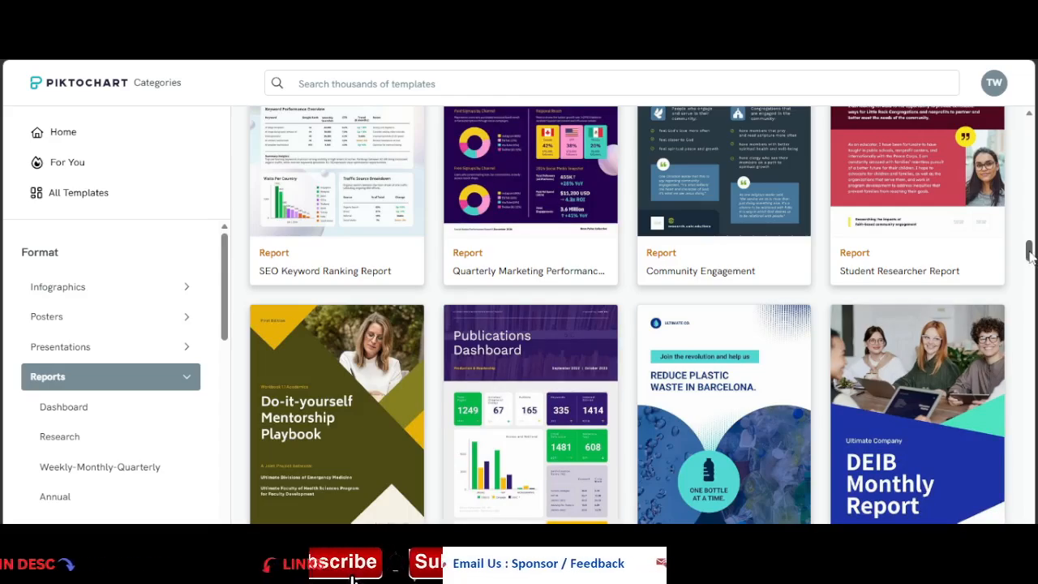
{"action": "left_click_drag", "start_coordinate": [1028, 253], "coordinate": [1032, 305]}
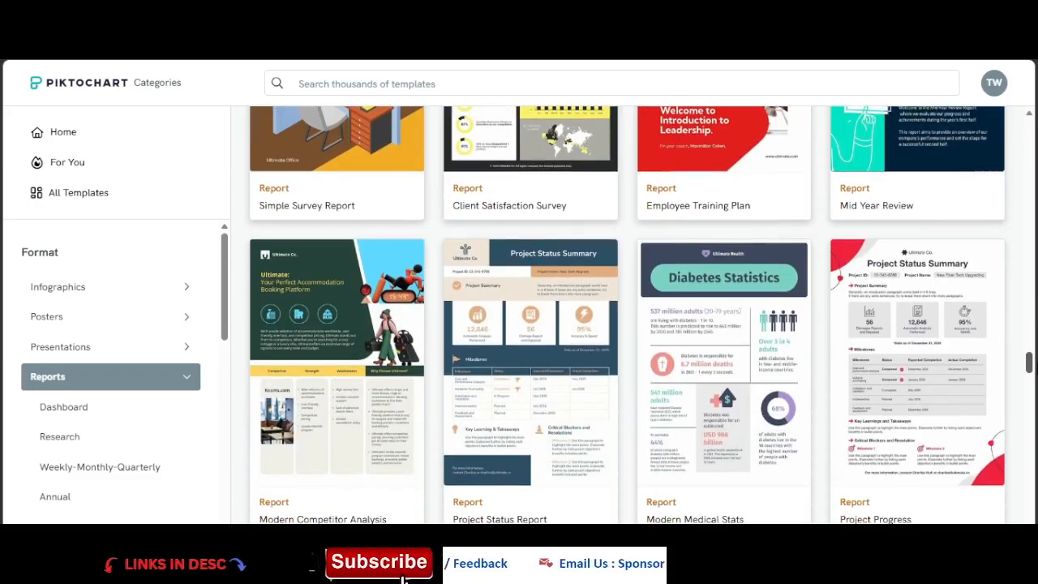
{"action": "scroll", "coordinate": [627, 316], "scroll_direction": "down", "scroll_amount": 2}
{"action": "scroll", "coordinate": [627, 316], "scroll_direction": "down", "scroll_amount": 14}
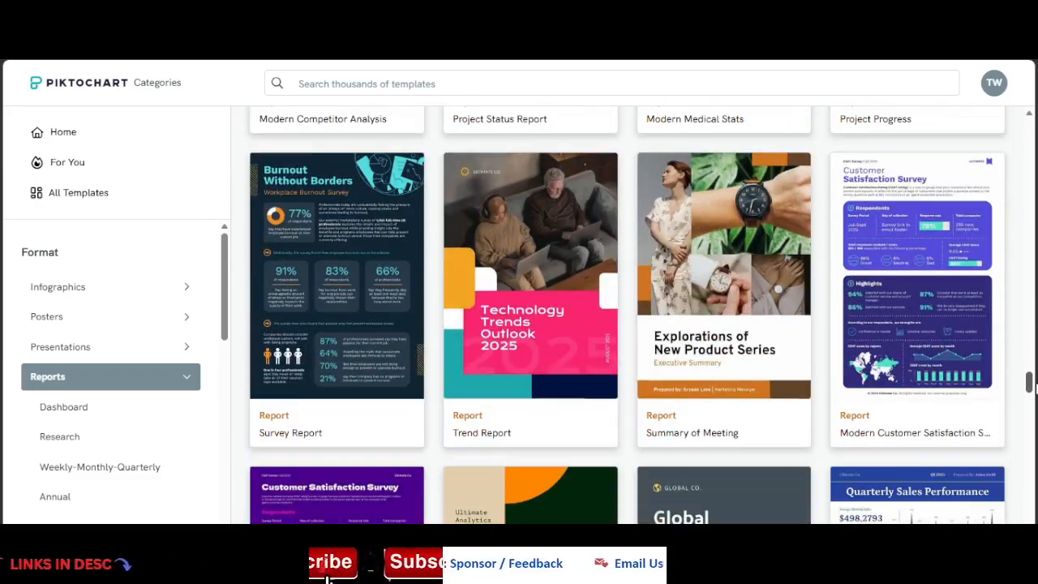
{"action": "scroll", "coordinate": [627, 317], "scroll_direction": "down", "scroll_amount": 10}
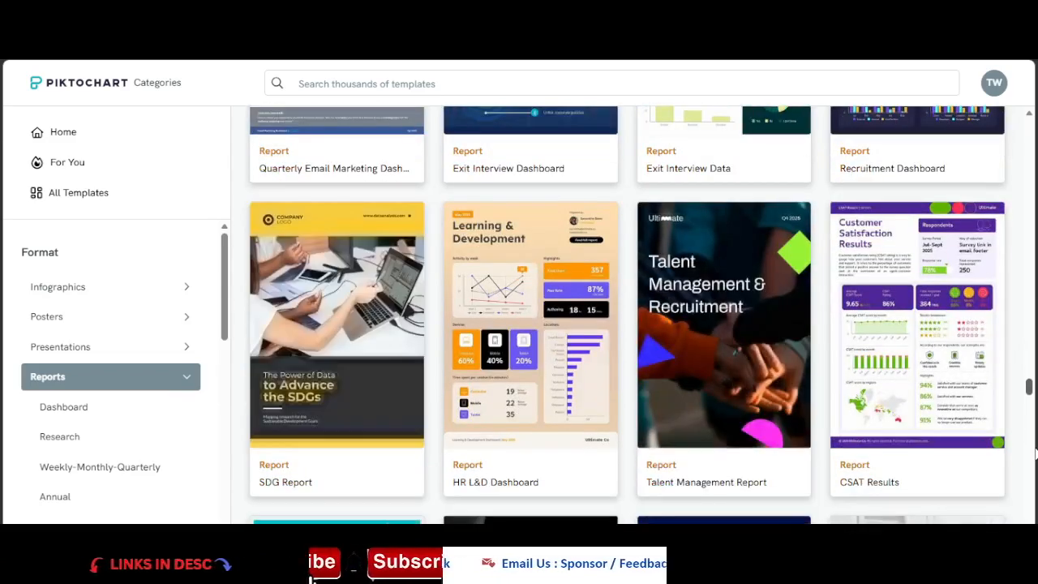
{"action": "scroll", "coordinate": [1035, 458], "scroll_direction": "down", "scroll_amount": 8}
{"action": "scroll", "coordinate": [1035, 473], "scroll_direction": "down", "scroll_amount": 8}
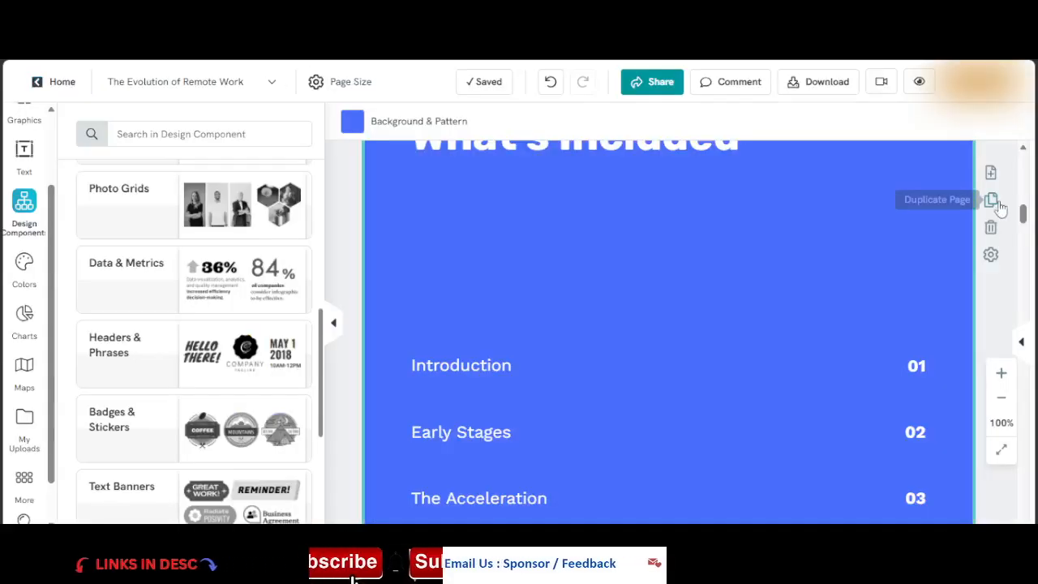
Set the background of the What's Included page in The Evolution of Remote Work report to grey #C7C7C7.
{"action": "left_click_drag", "start_coordinate": [1024, 219], "coordinate": [1030, 316]}
{"action": "left_click_drag", "start_coordinate": [1028, 345], "coordinate": [1016, 213]}
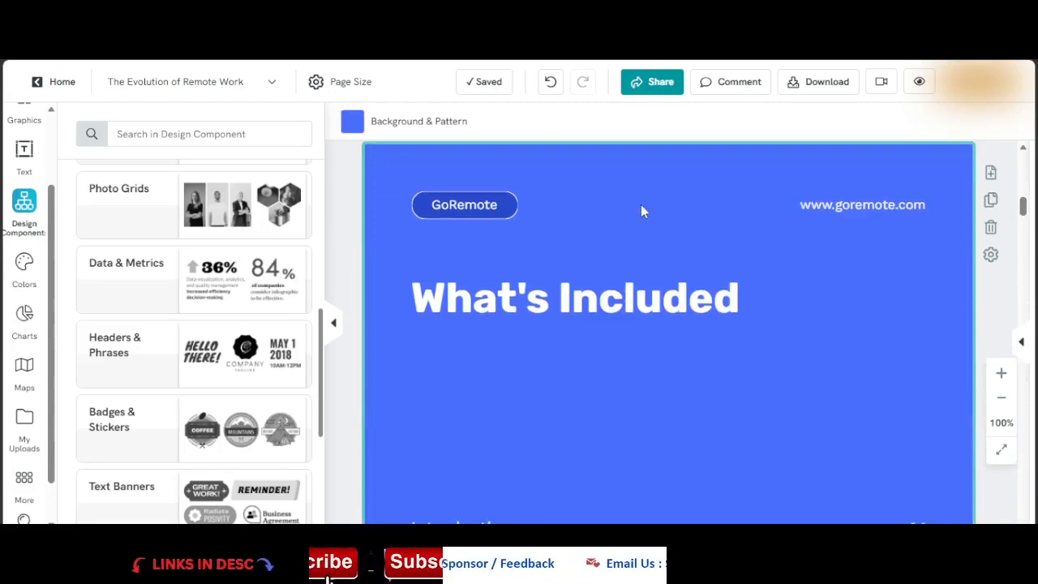
{"action": "left_click", "coordinate": [352, 121]}
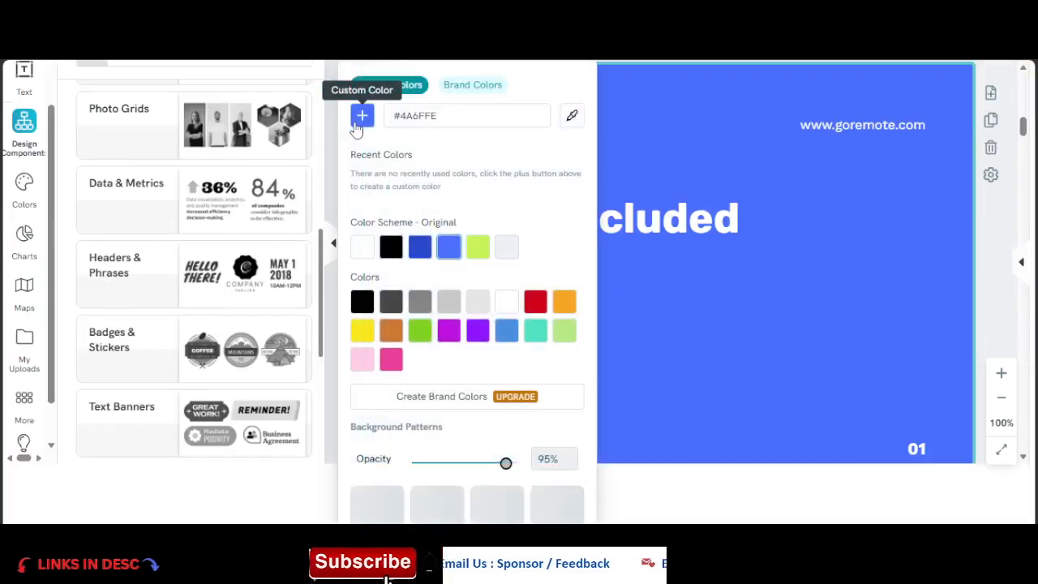
{"action": "left_click", "coordinate": [565, 332]}
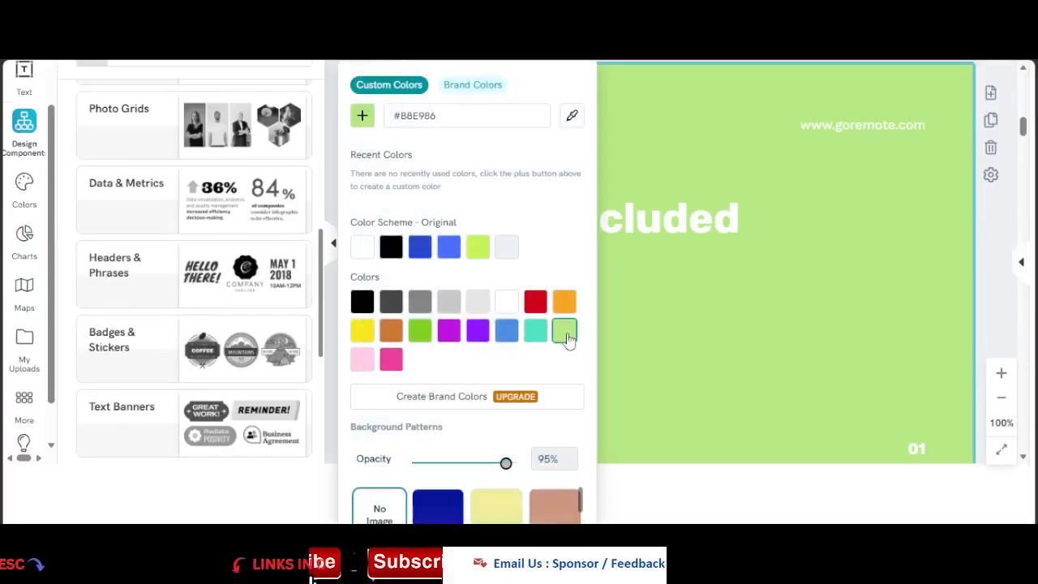
{"action": "left_click", "coordinate": [477, 304]}
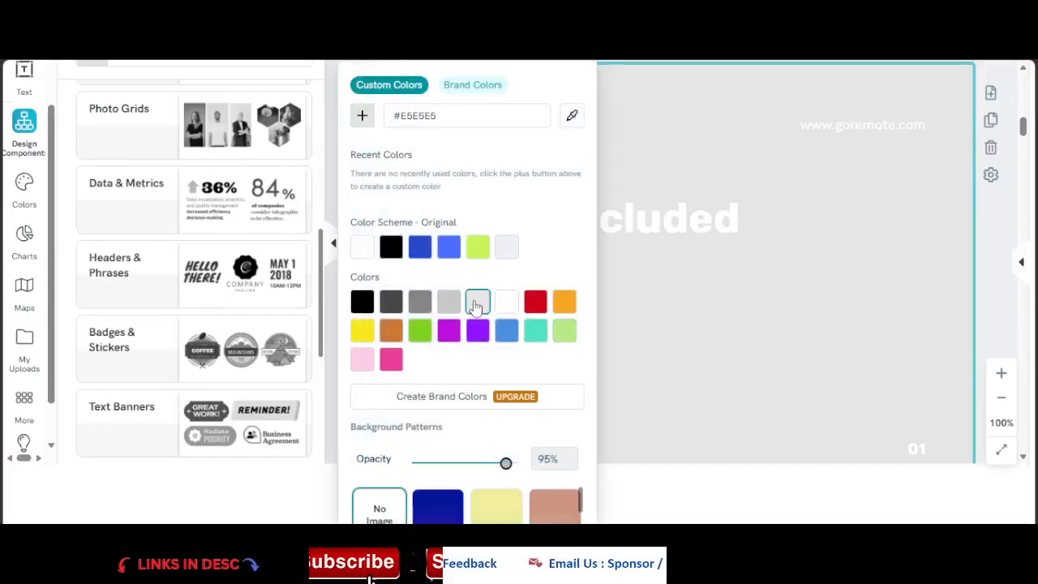
{"action": "left_click", "coordinate": [448, 301]}
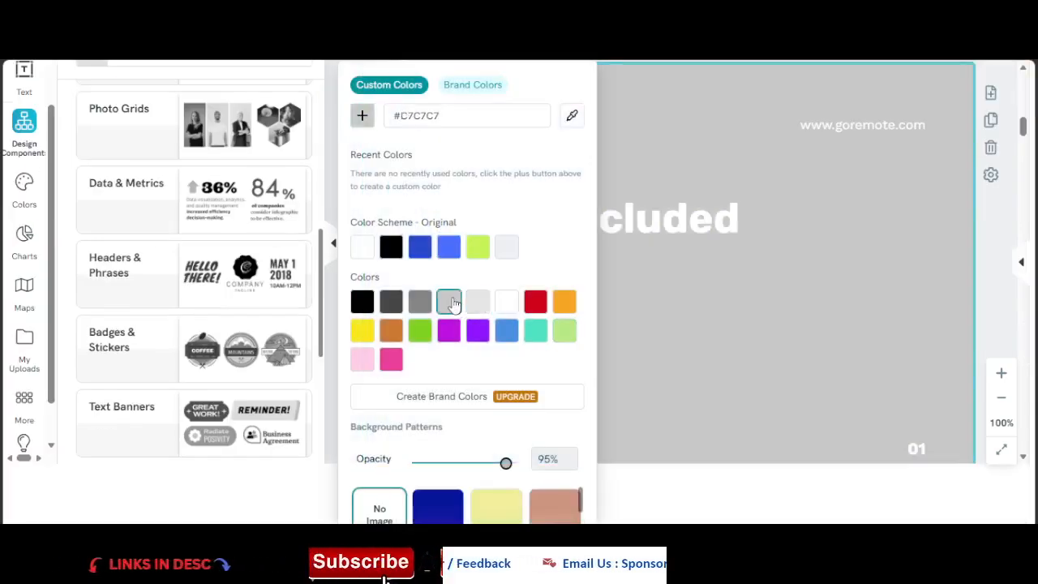
{"action": "left_click", "coordinate": [733, 346]}
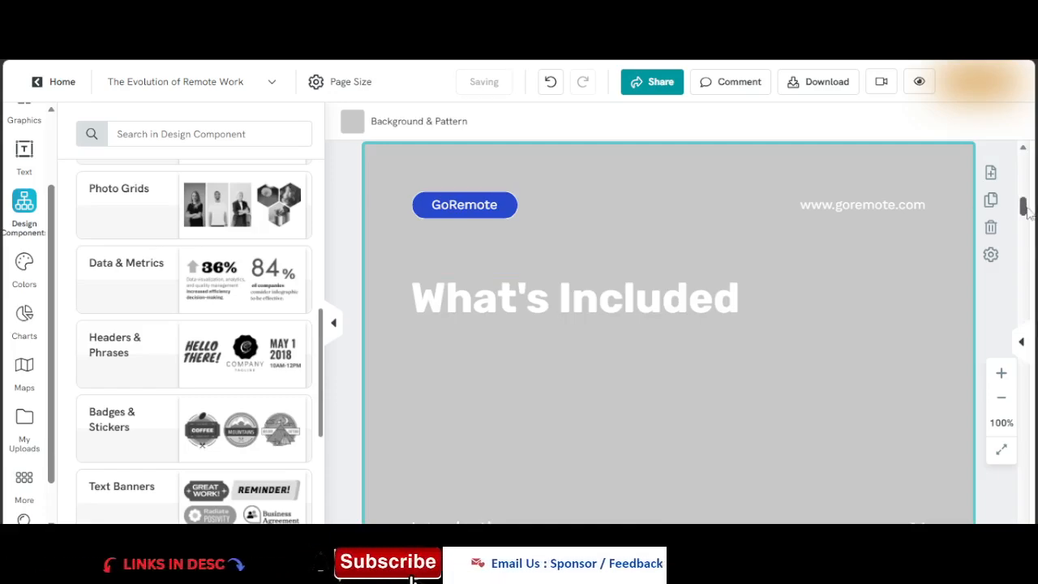
View the report's page size options and the preset document, screen and social media formats.
{"action": "left_click_drag", "start_coordinate": [1025, 209], "coordinate": [1032, 316]}
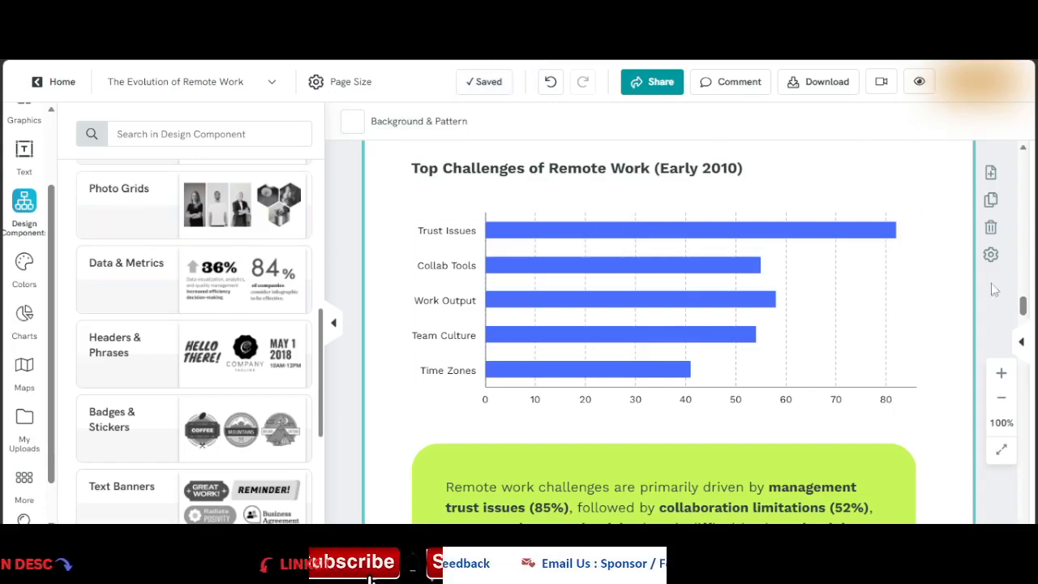
{"action": "left_click", "coordinate": [214, 82]}
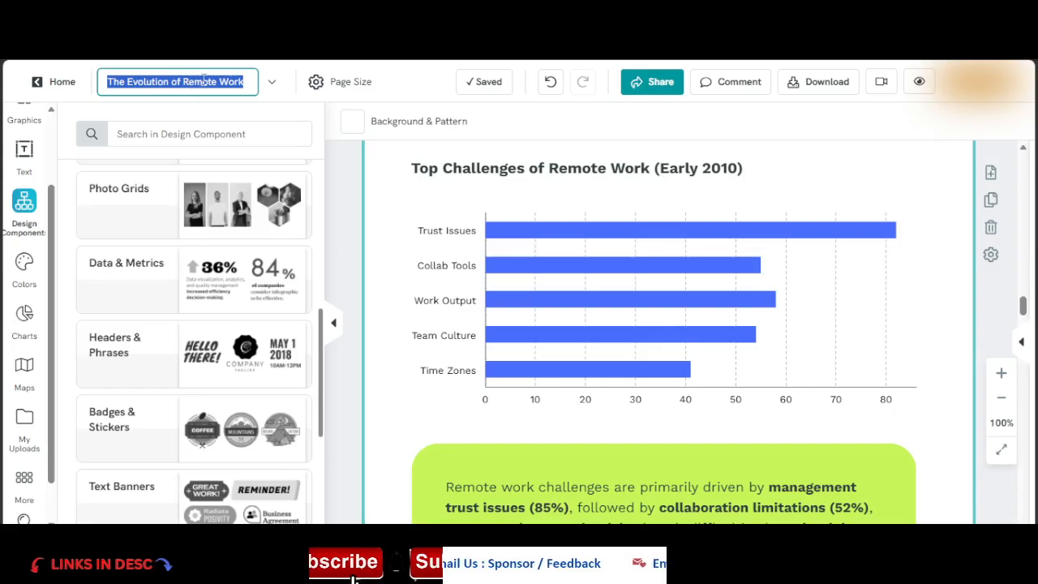
{"action": "left_click", "coordinate": [347, 88]}
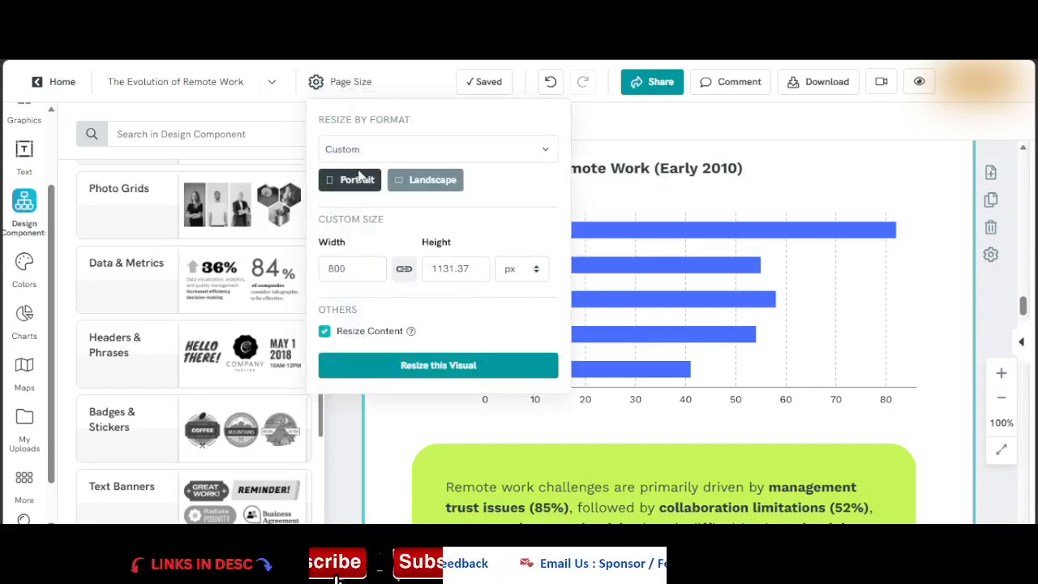
{"action": "left_click", "coordinate": [545, 150]}
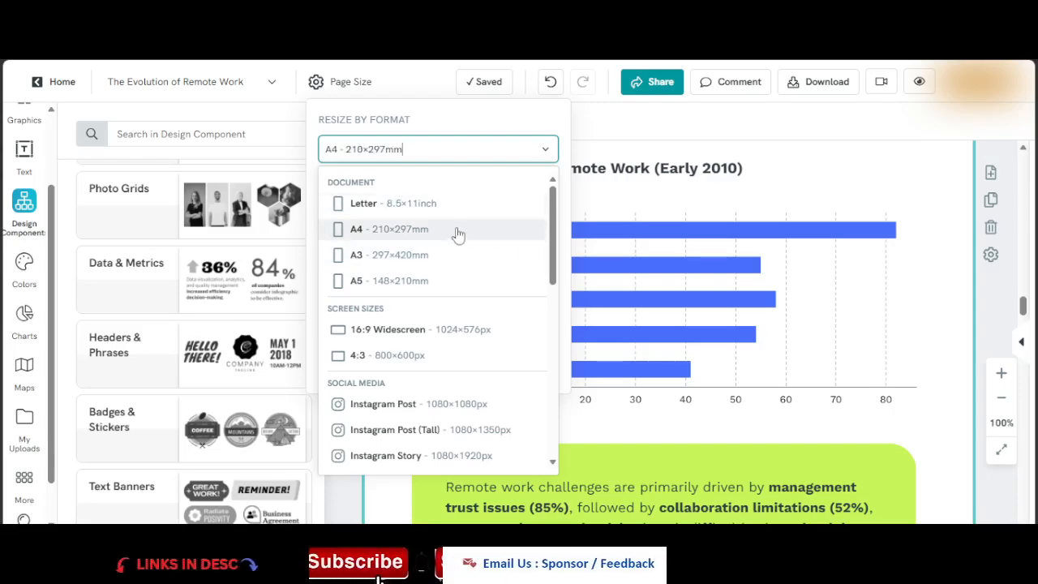
{"action": "left_click", "coordinate": [456, 231]}
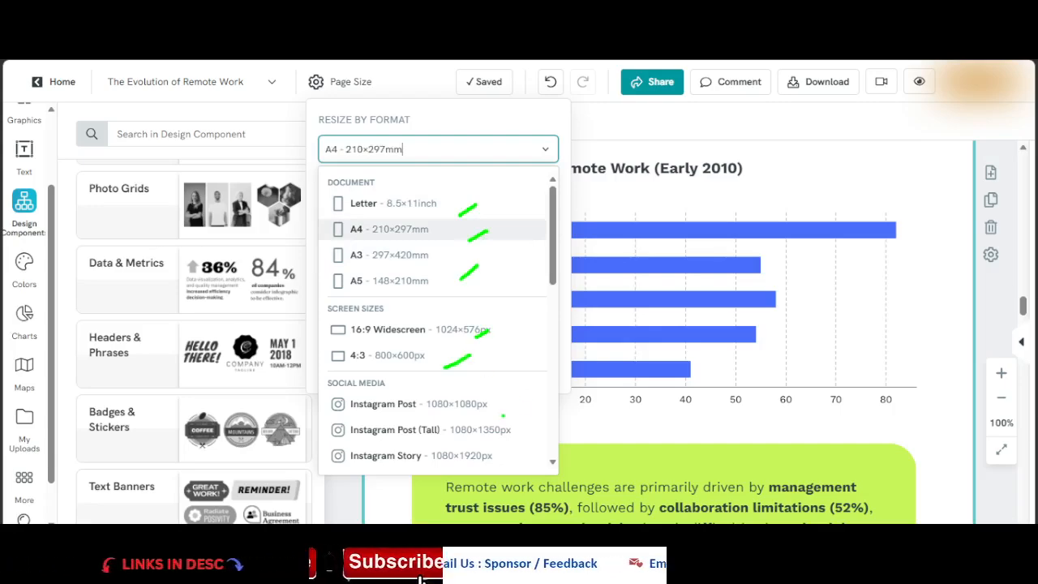
{"action": "left_click_drag", "start_coordinate": [503, 415], "coordinate": [518, 408]}
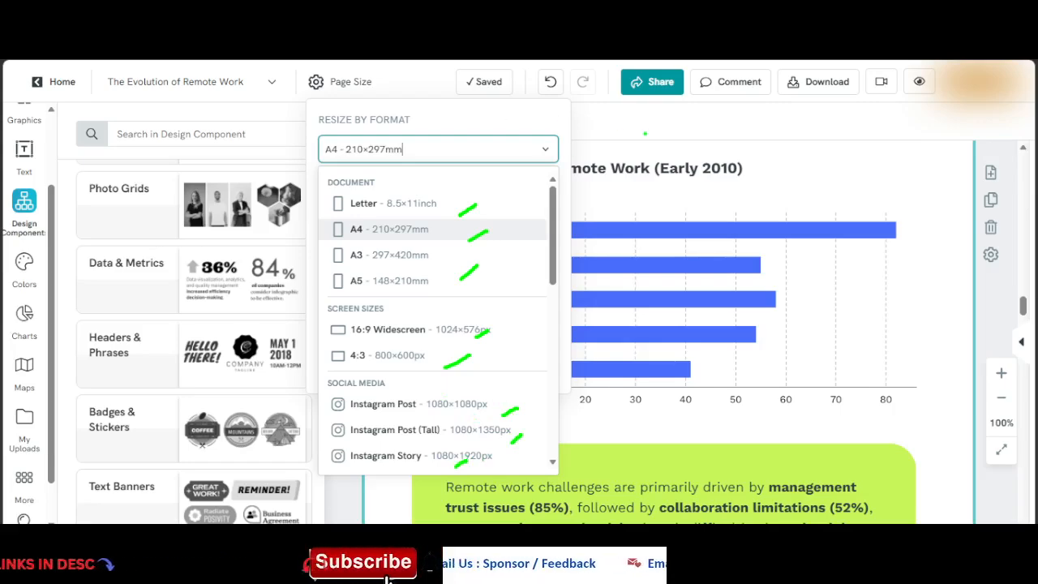
{"action": "key", "text": "Escape"}
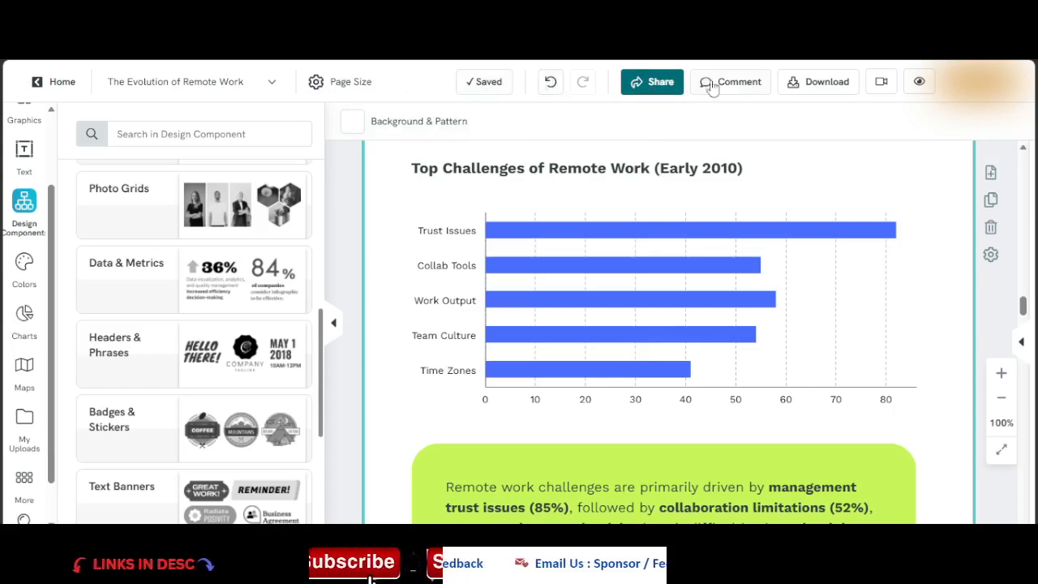
Start a comment on the cover title The Evolution of Remote Work, beginning with the letter M.
{"action": "left_click", "coordinate": [747, 85]}
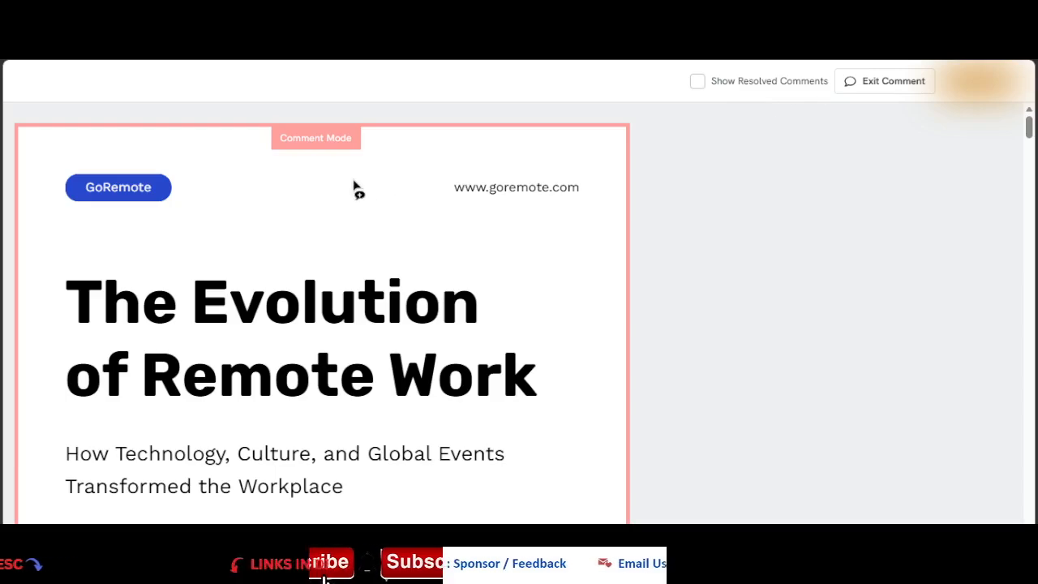
{"action": "left_click", "coordinate": [395, 296]}
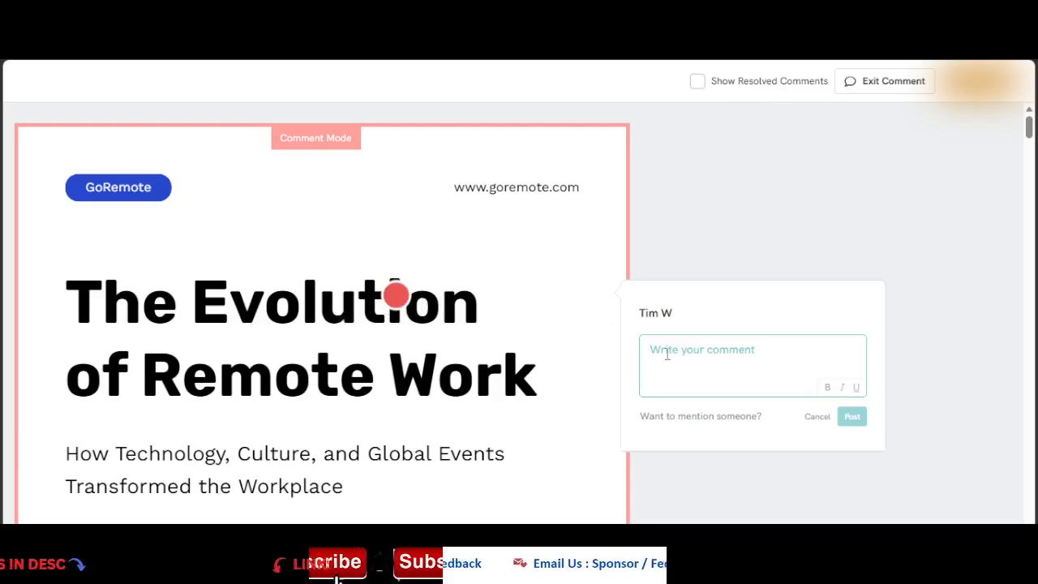
{"action": "left_click", "coordinate": [704, 354]}
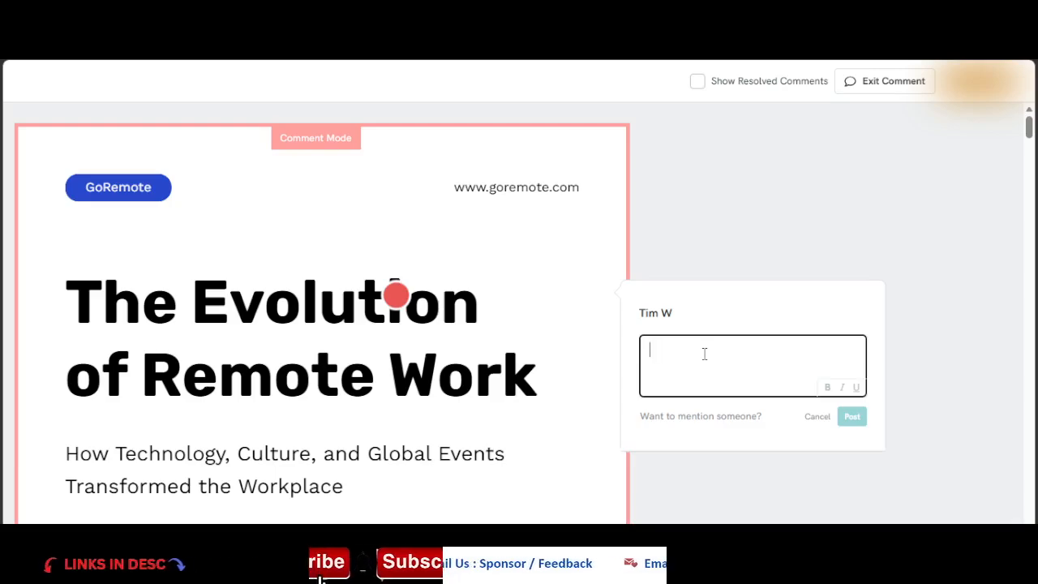
{"action": "type", "text": "M"}
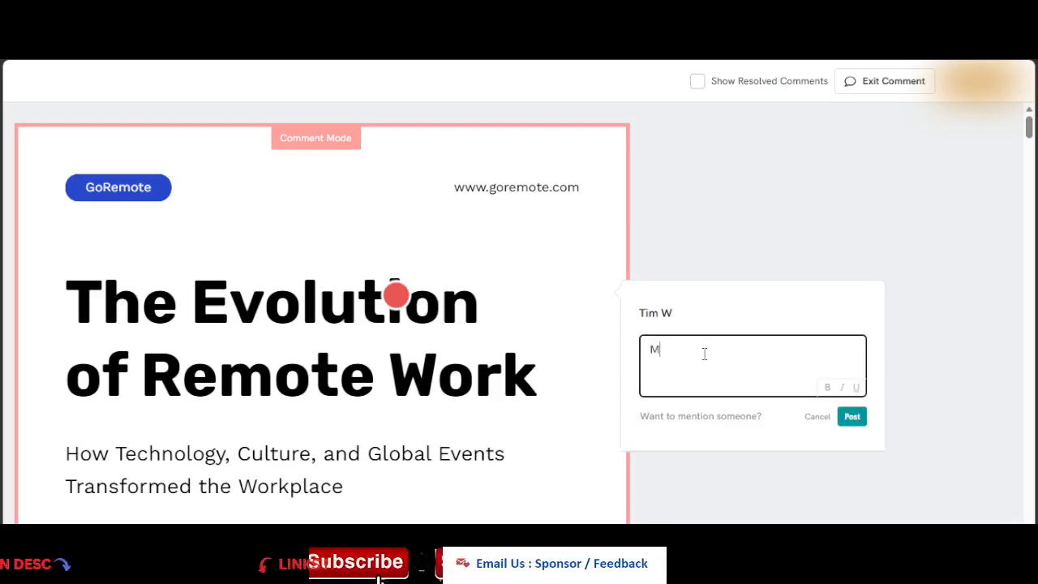